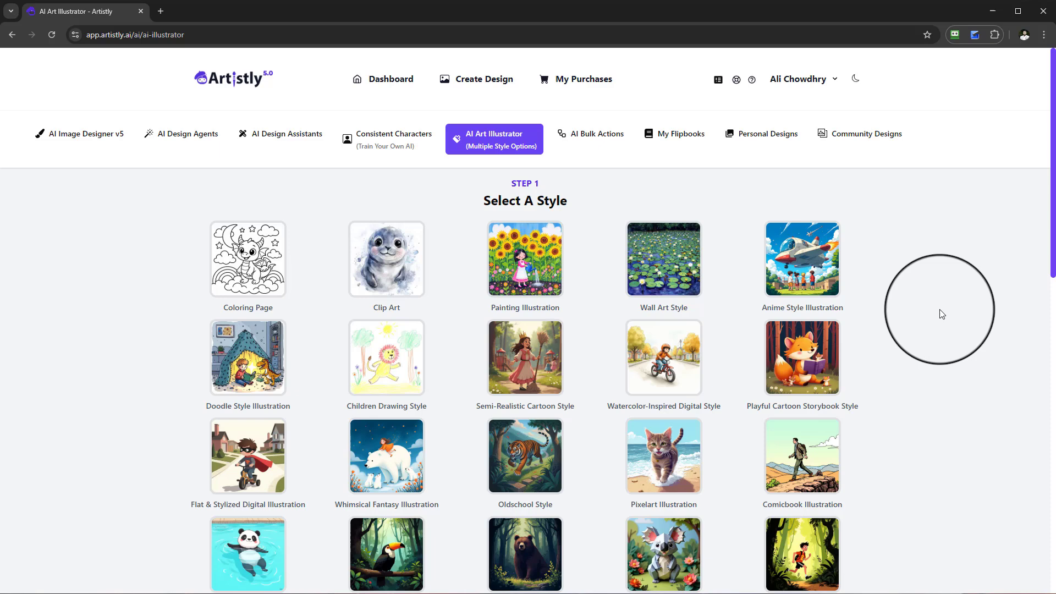
- Start a new design and go to the AI Art Illustrator style gallery
click(475, 83)
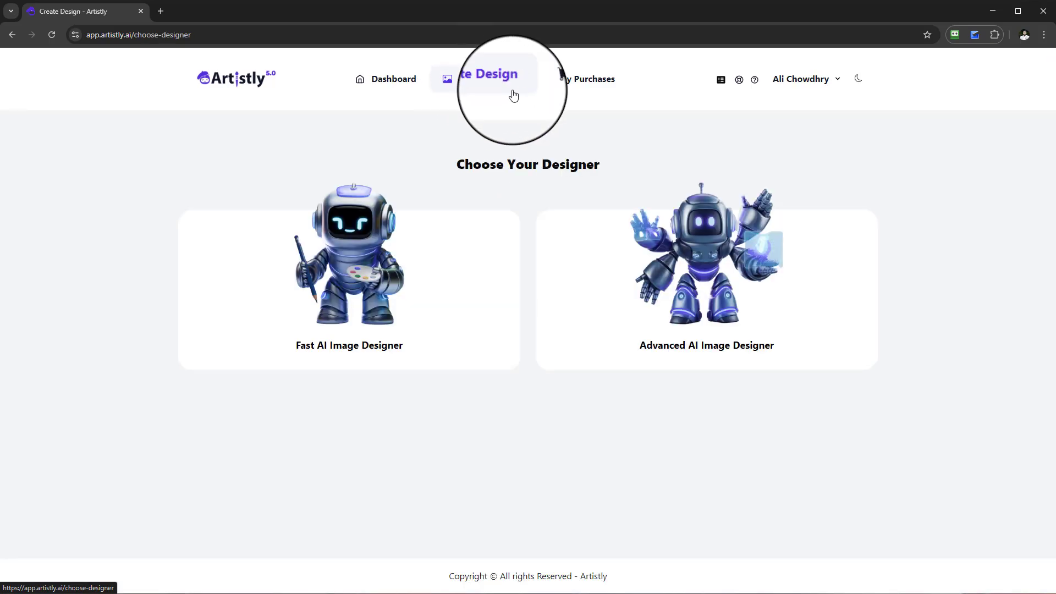
click(319, 319)
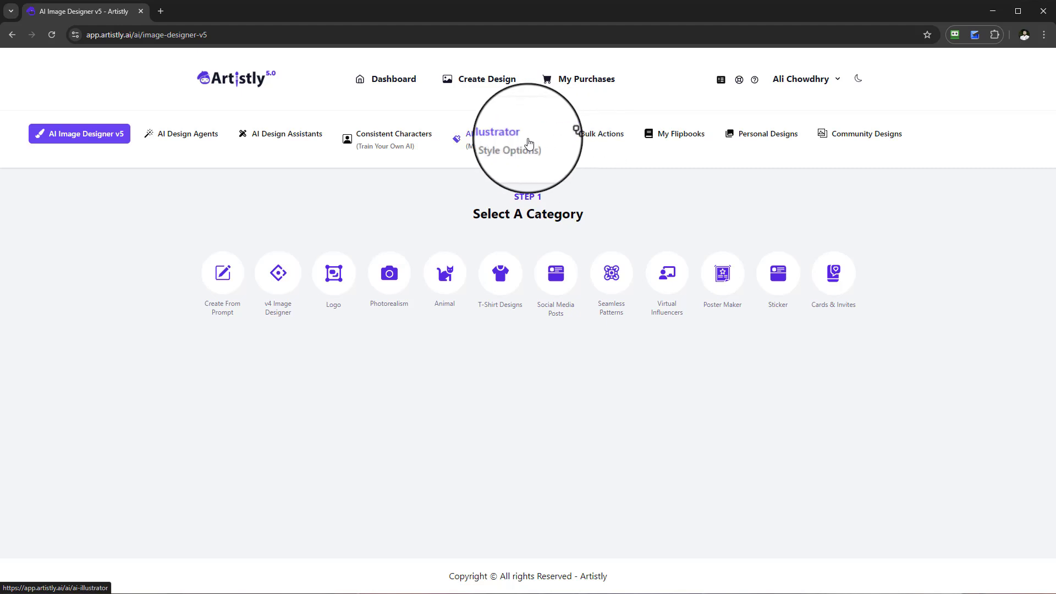
click(476, 143)
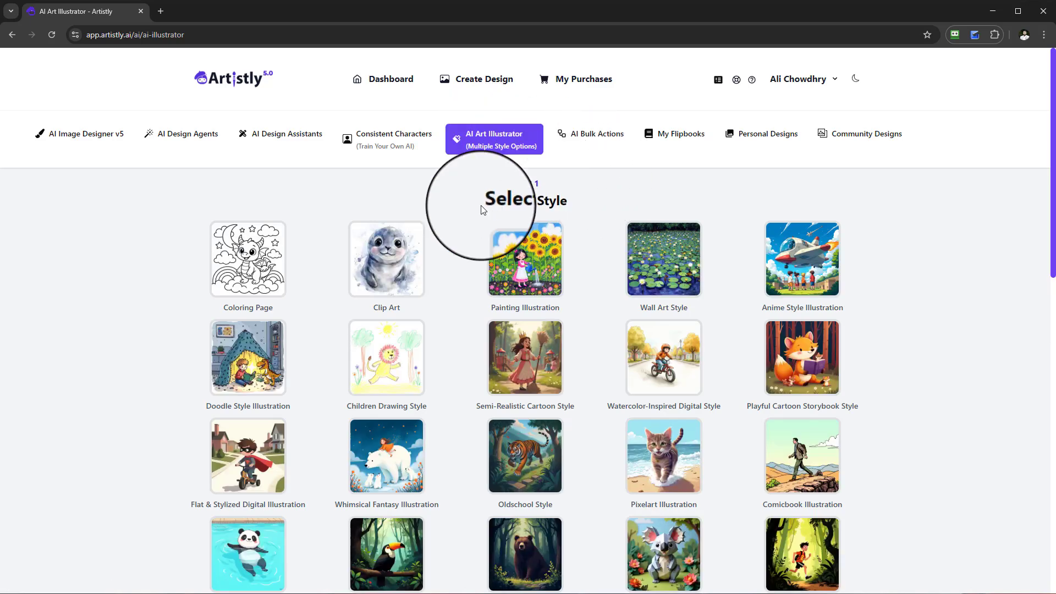
drag(482, 203, 569, 212)
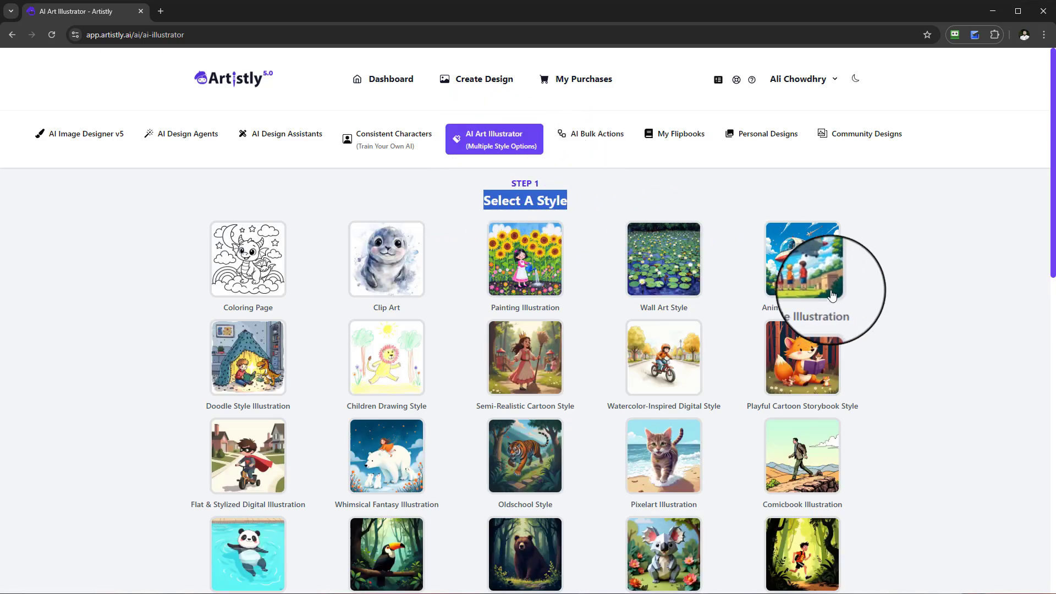
- Browse the style gallery and pick the Playful Cartoon Storybook Style
scroll(849, 286, down, 2)
scroll(417, 231, up, 1)
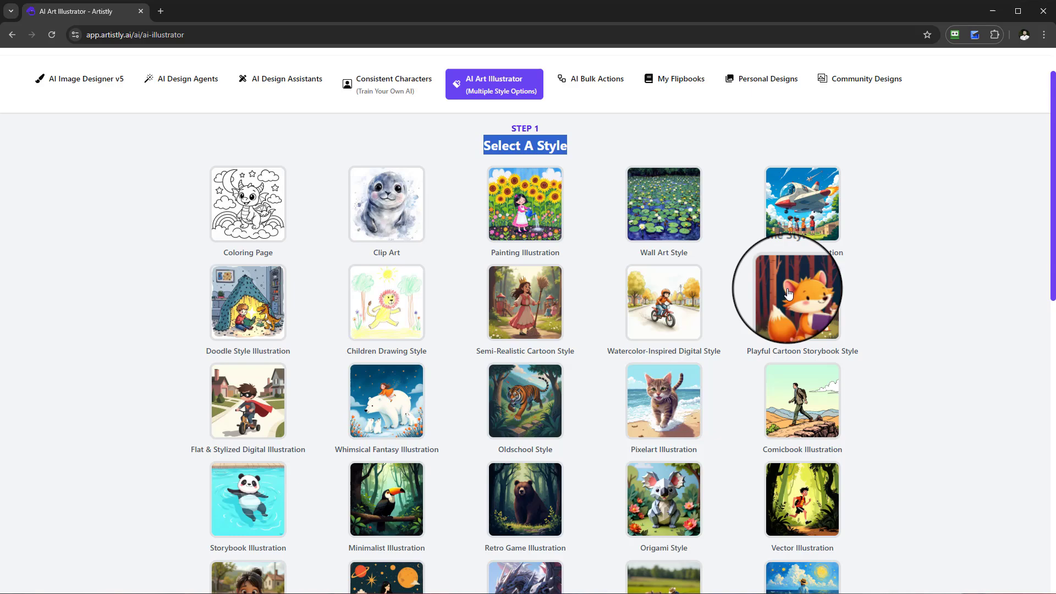
scroll(855, 370, down, 2)
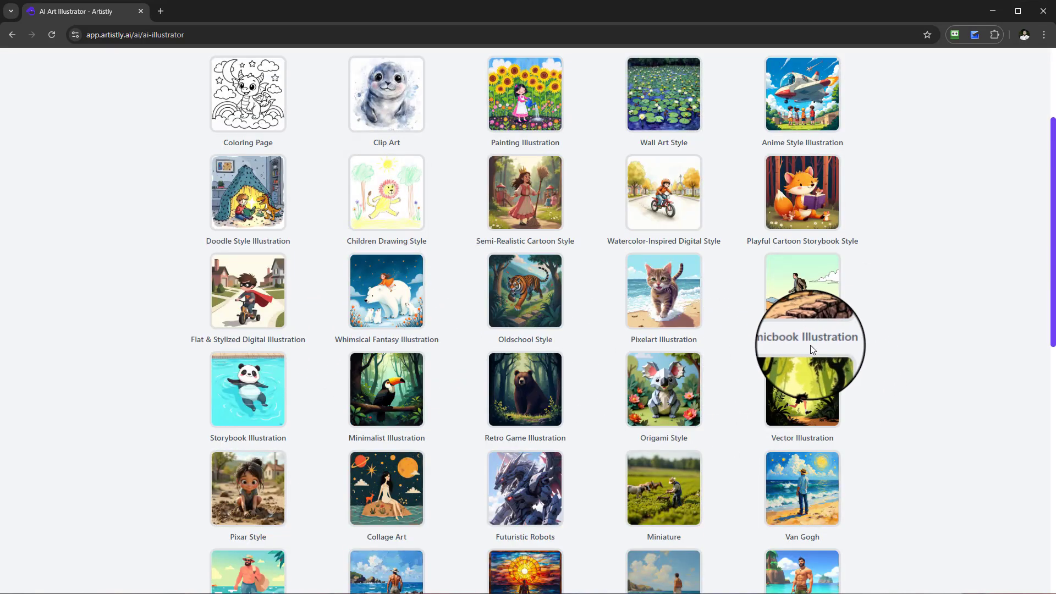
scroll(661, 322, down, 2)
scroll(528, 363, down, 4)
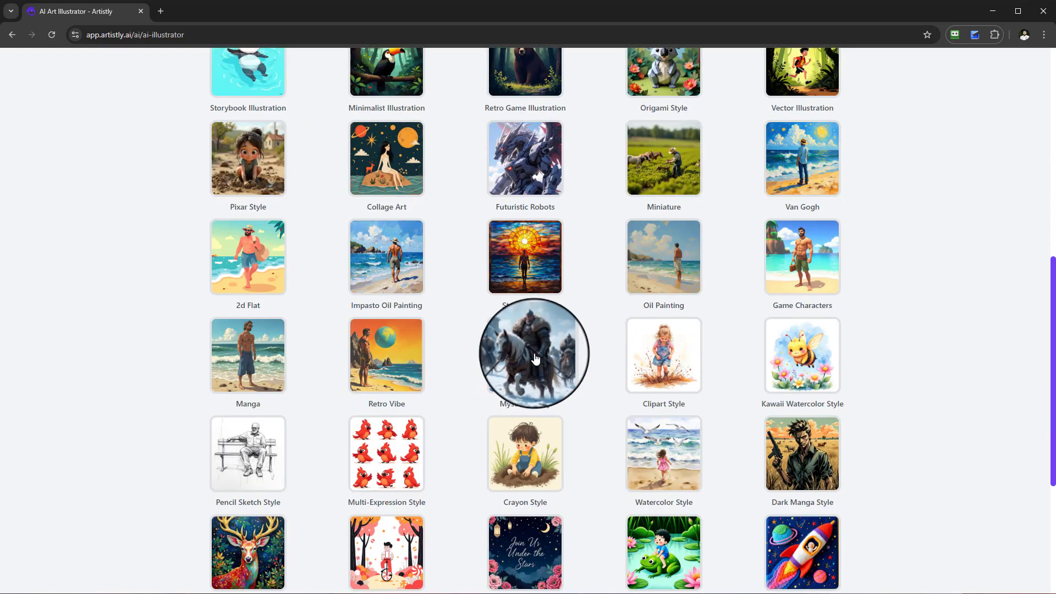
scroll(536, 358, down, 1)
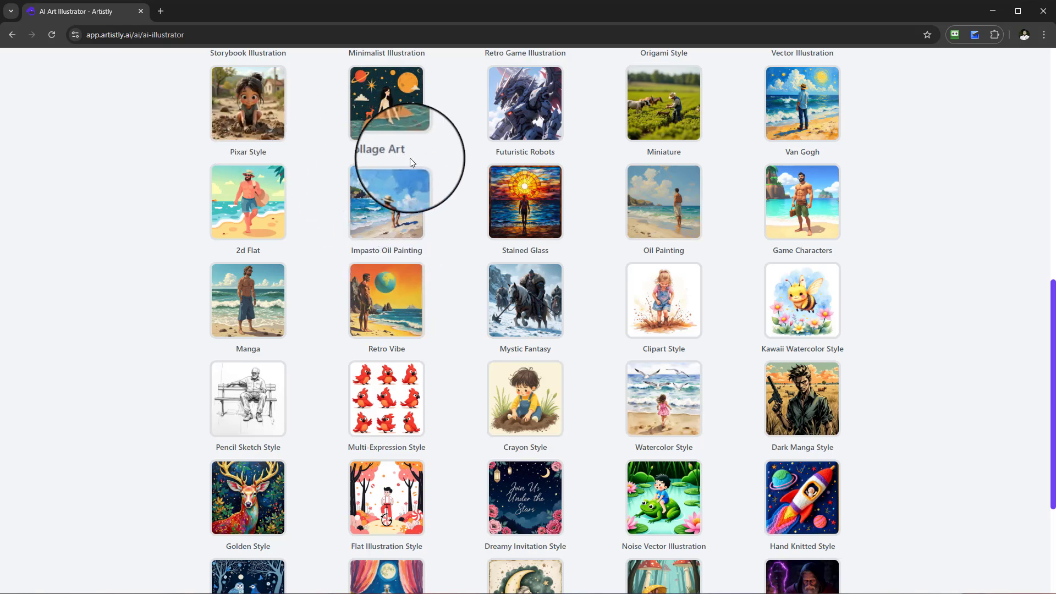
scroll(344, 367, down, 2)
scroll(388, 390, down, 2)
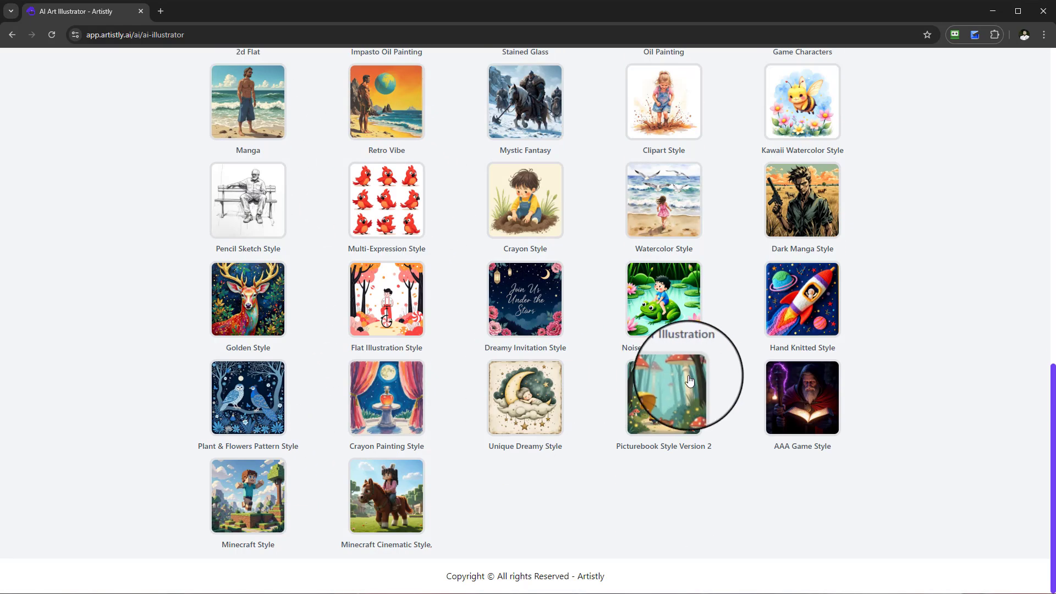
scroll(694, 376, up, 1)
scroll(693, 375, up, 6)
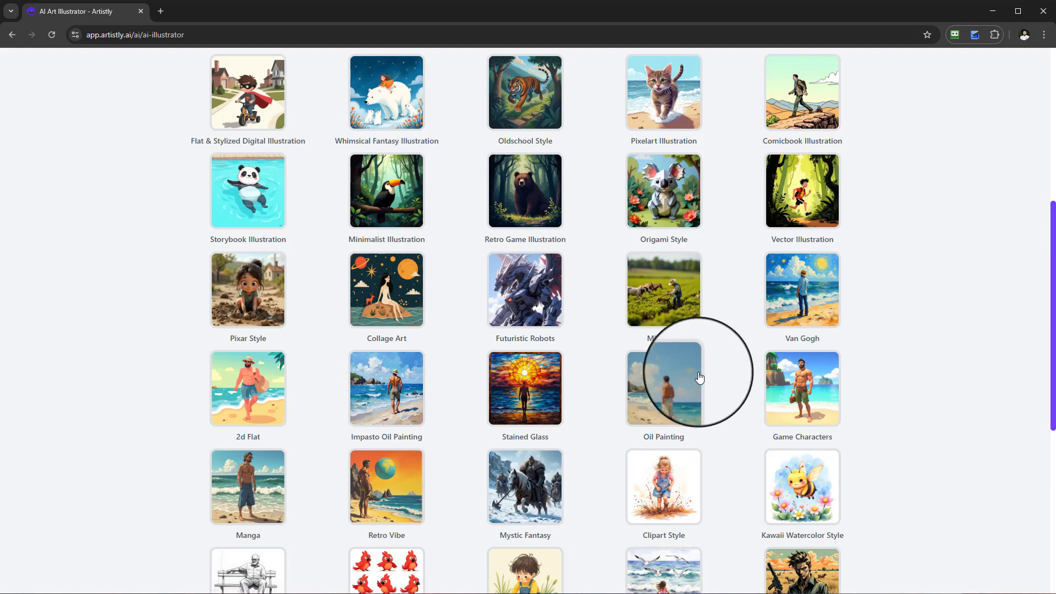
scroll(699, 378, up, 3)
scroll(714, 373, up, 2)
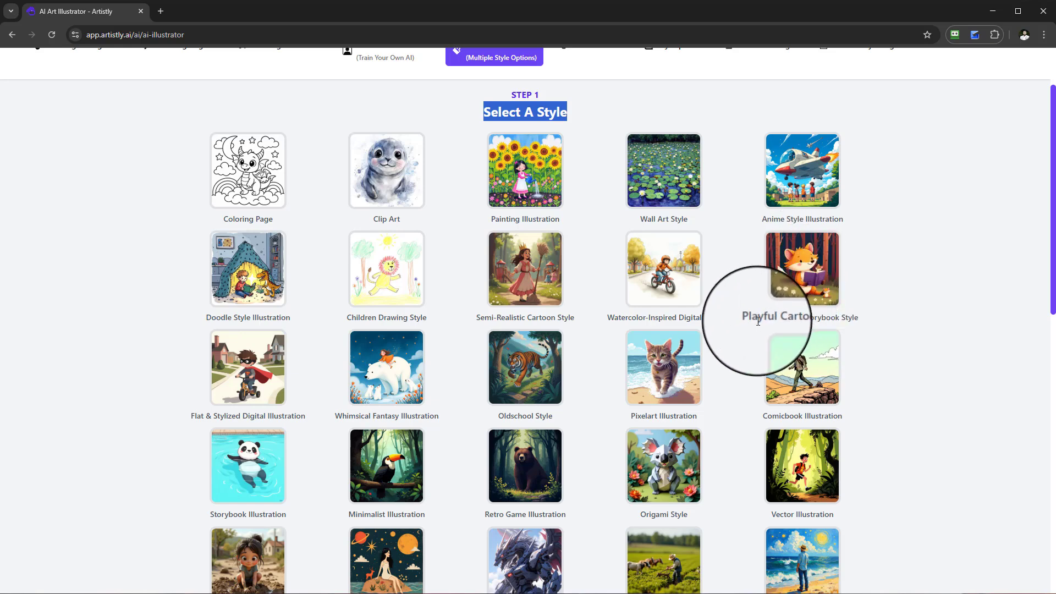
click(812, 293)
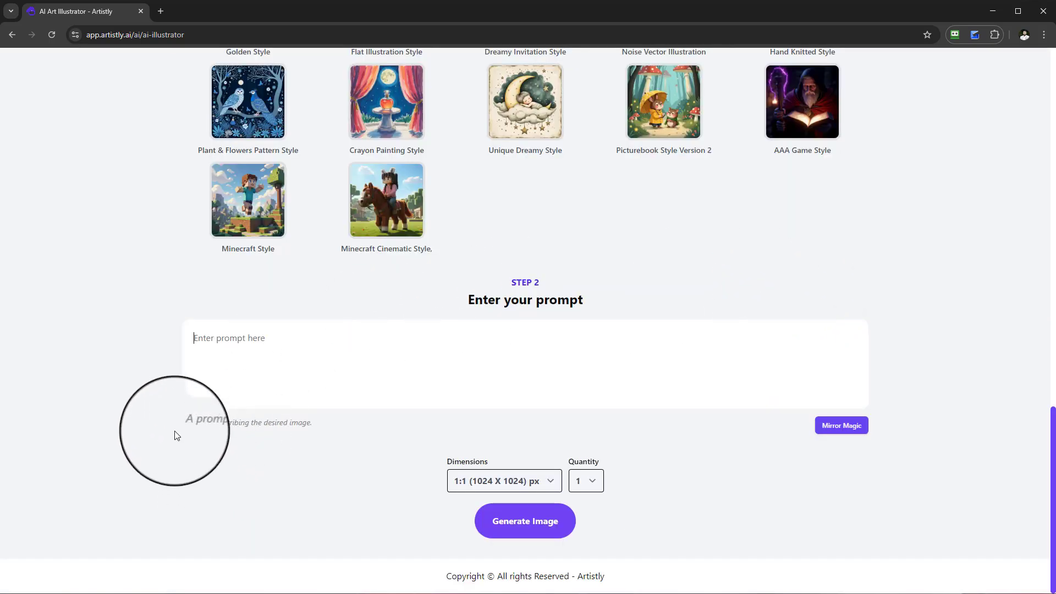
- Write the Step 2 prompt 'a boy in a car driving along happy'
drag(257, 426, 349, 430)
click(357, 359)
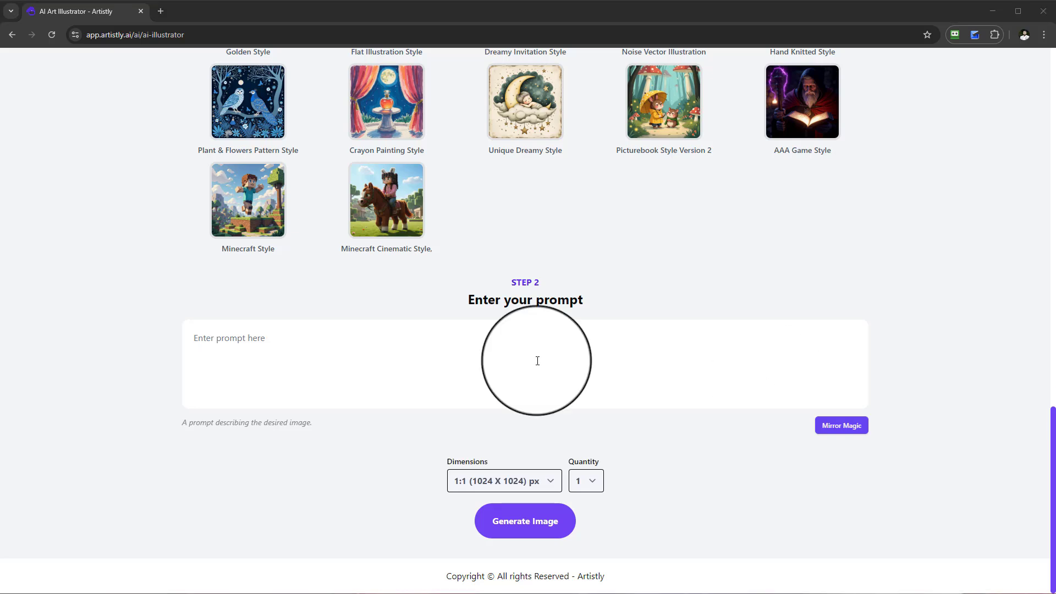
click(322, 334)
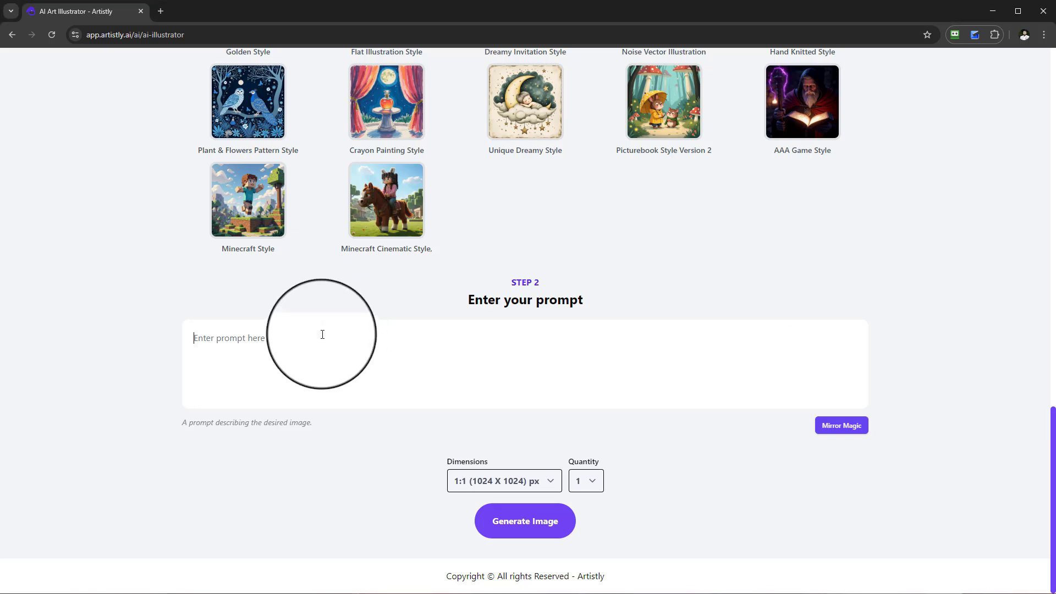
text(a)
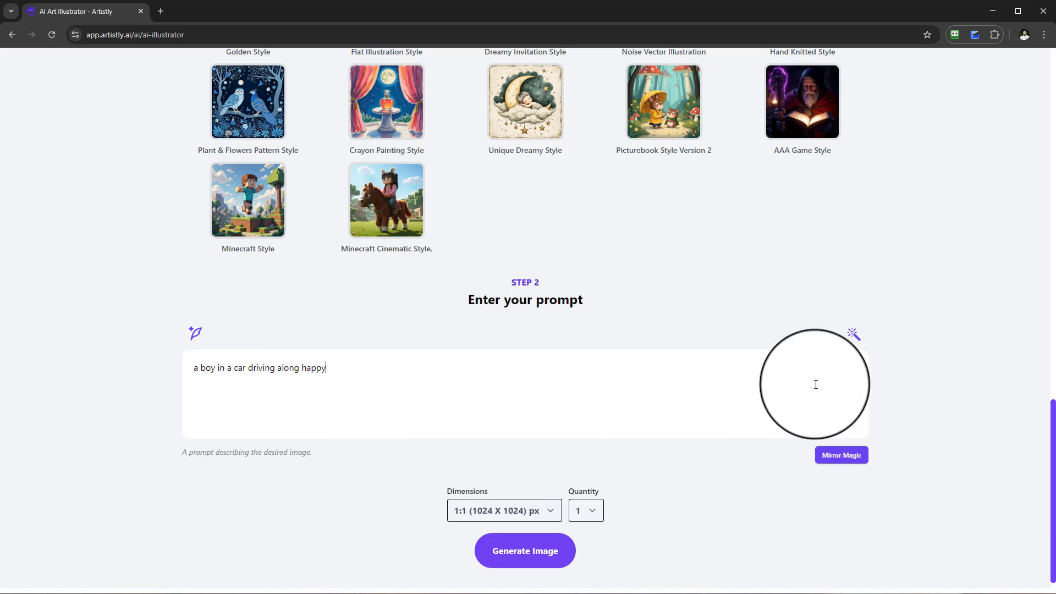
- Expand the short prompt with AI enhancement and dismiss the Edit Prompt with AI dialog
drag(342, 372, 185, 369)
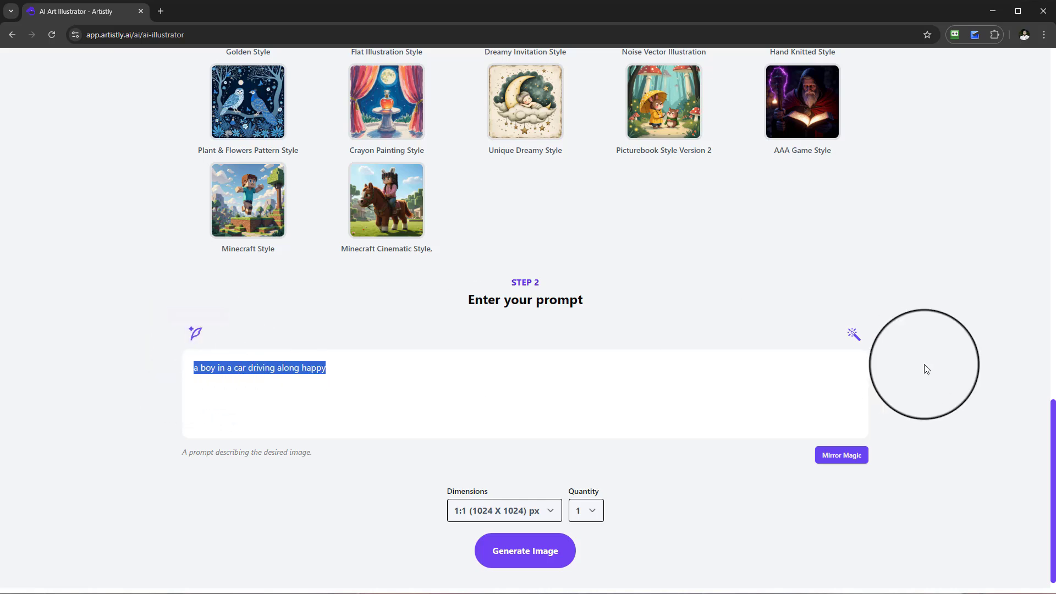
click(196, 334)
click(673, 378)
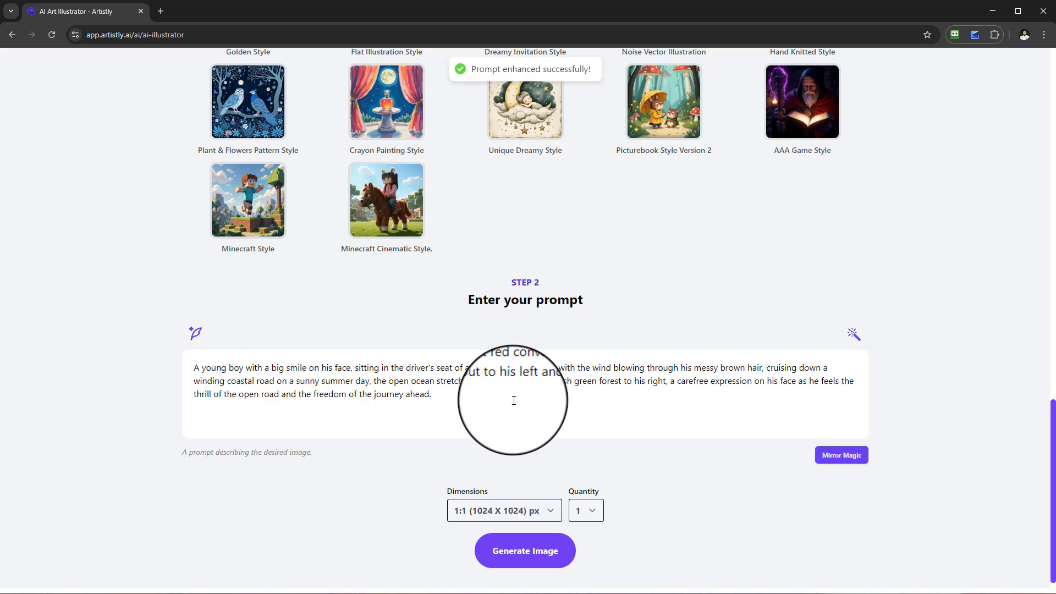
click(424, 396)
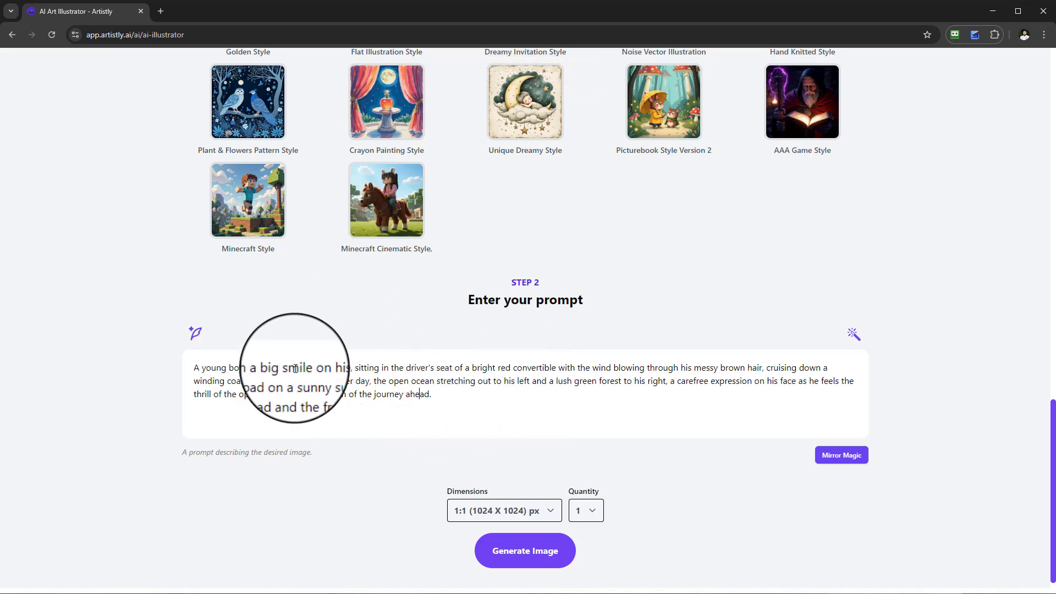
drag(193, 368, 445, 403)
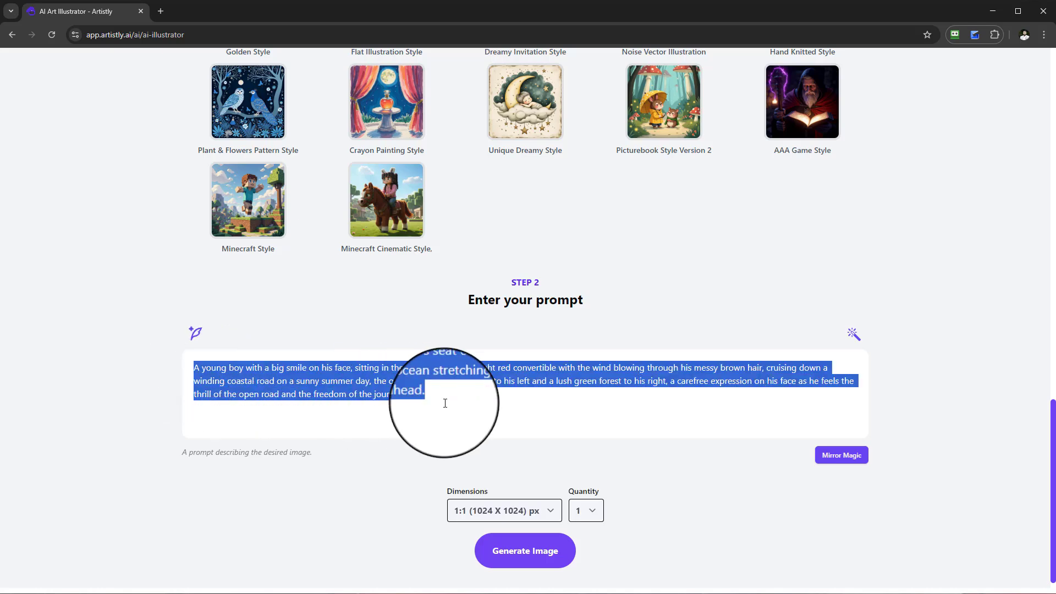
click(854, 334)
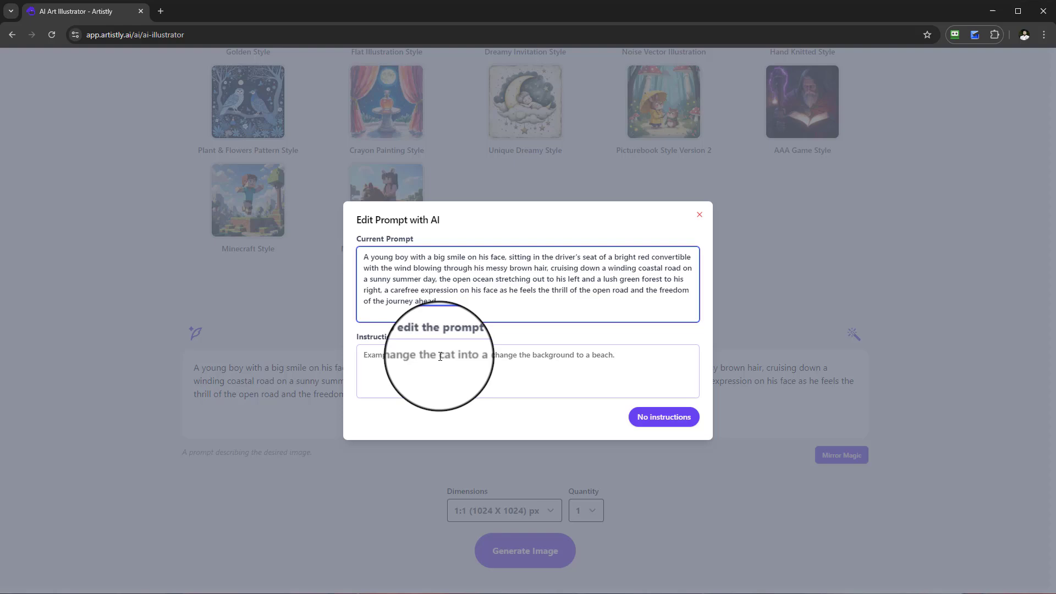
click(700, 215)
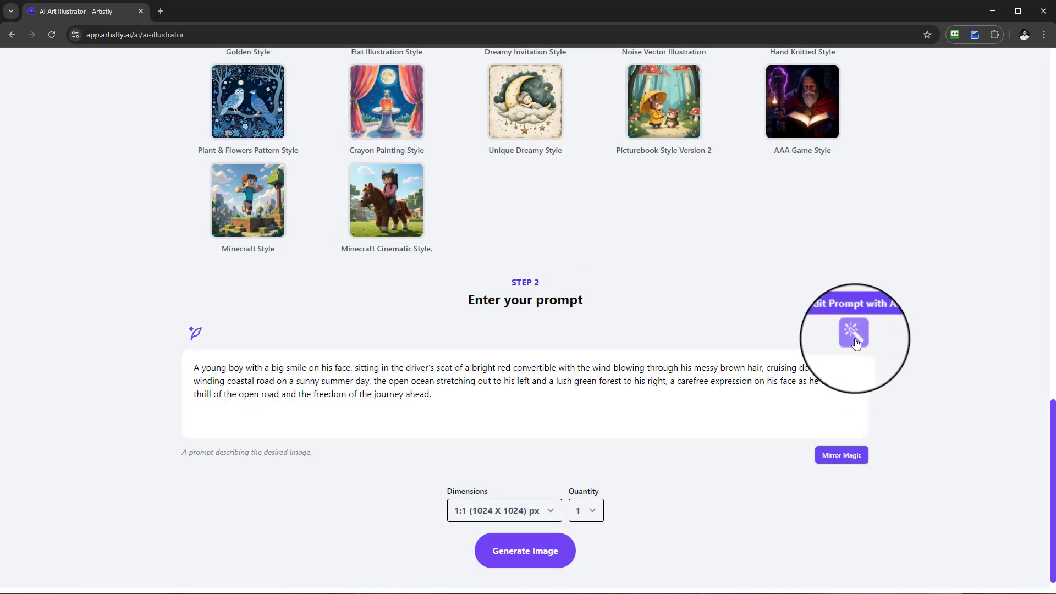
- Keep 1:1 dimensions and set the image quantity to 4
scroll(510, 395, down, 1)
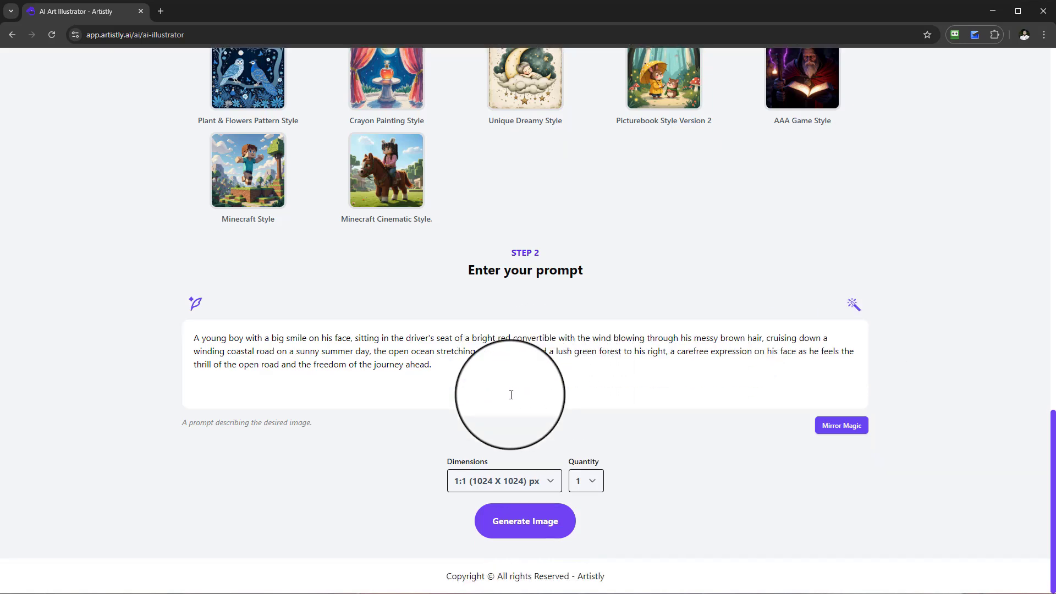
click(501, 481)
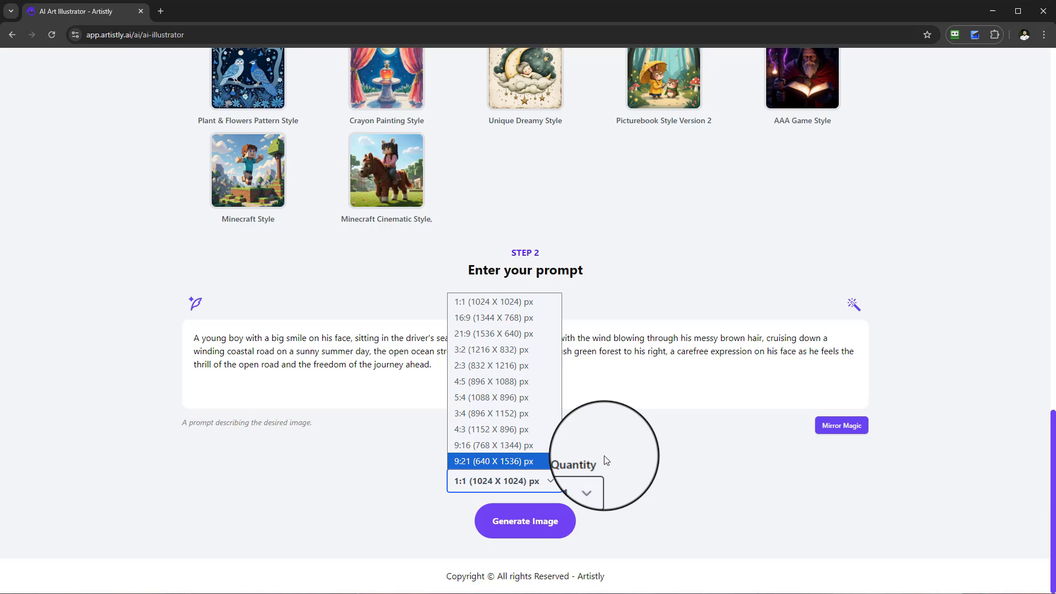
click(580, 483)
click(579, 487)
click(574, 546)
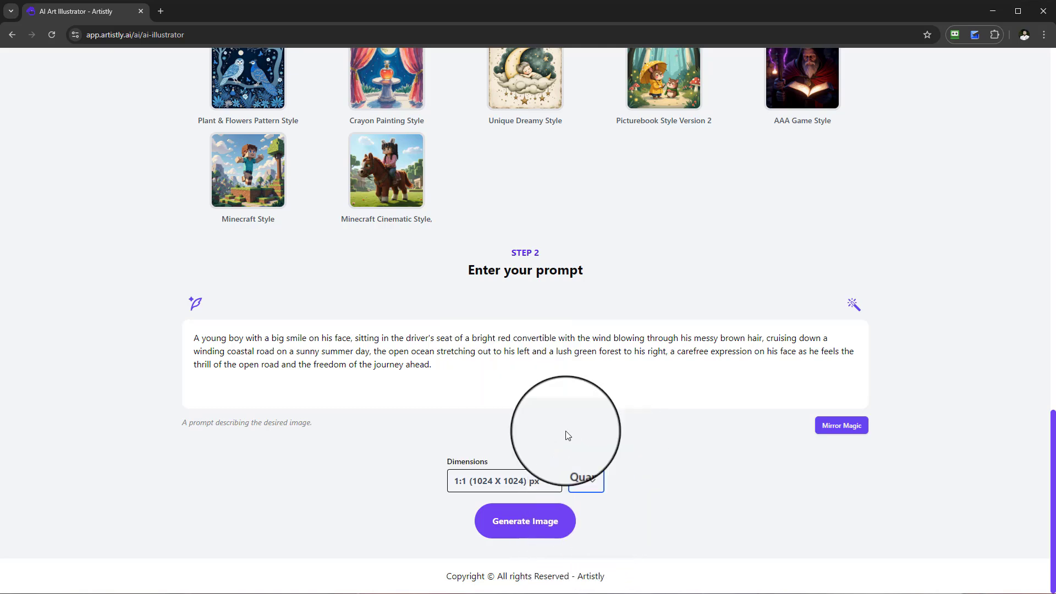
drag(436, 365, 190, 338)
click(544, 385)
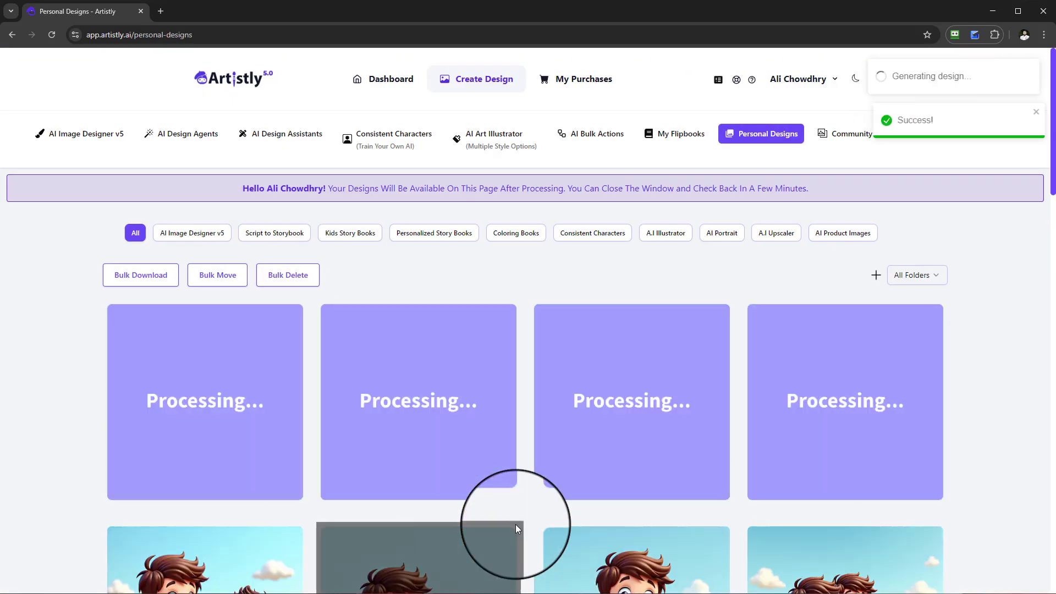
- Check the still-processing Playful Cartoon design's details in Personal Designs
mouse_move(374, 380)
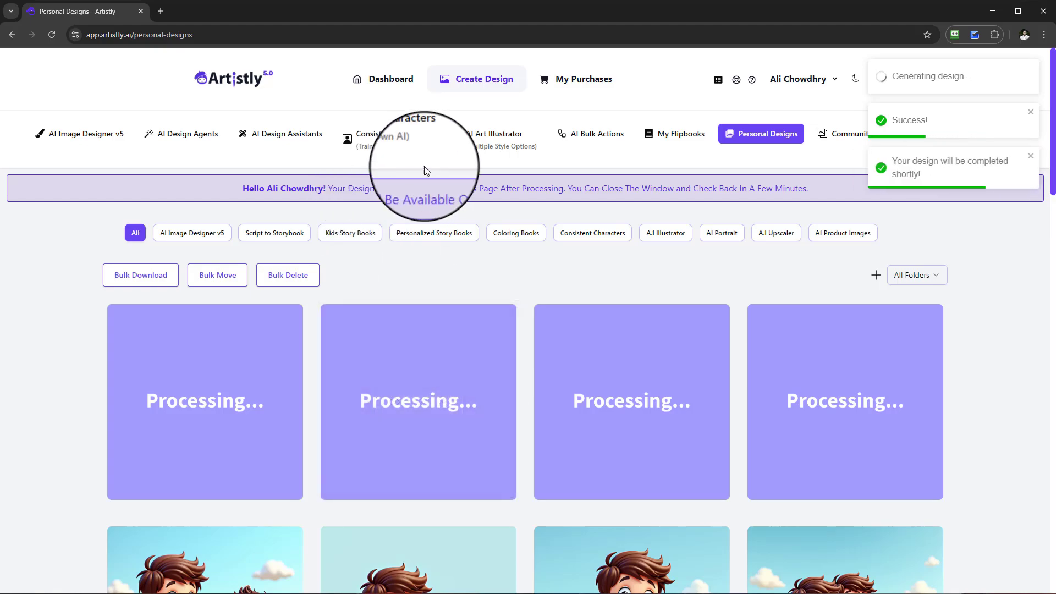
click(506, 144)
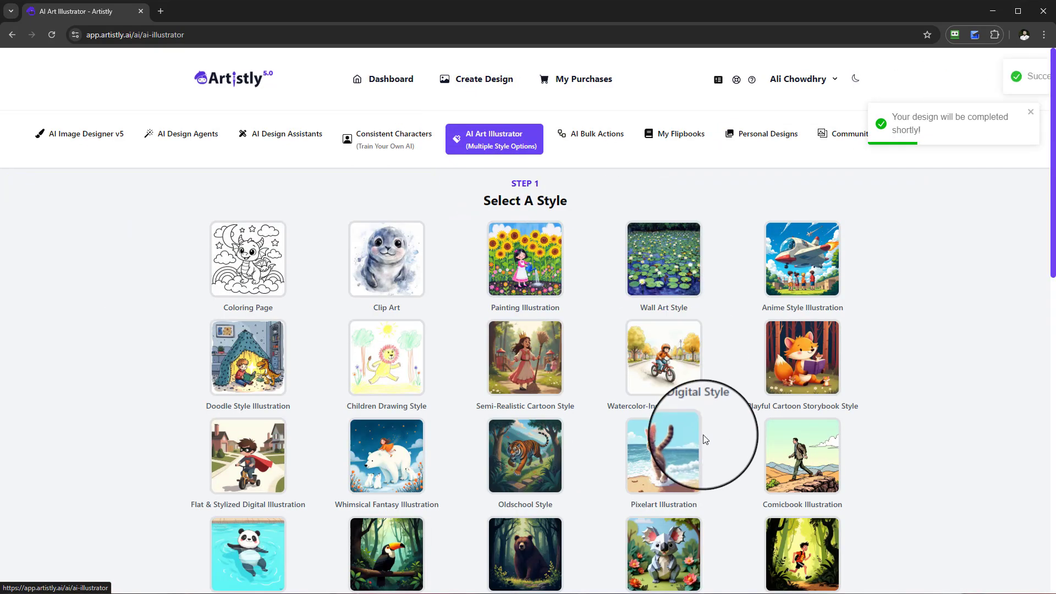
scroll(702, 436, down, 9)
scroll(715, 447, down, 4)
scroll(726, 429, up, 12)
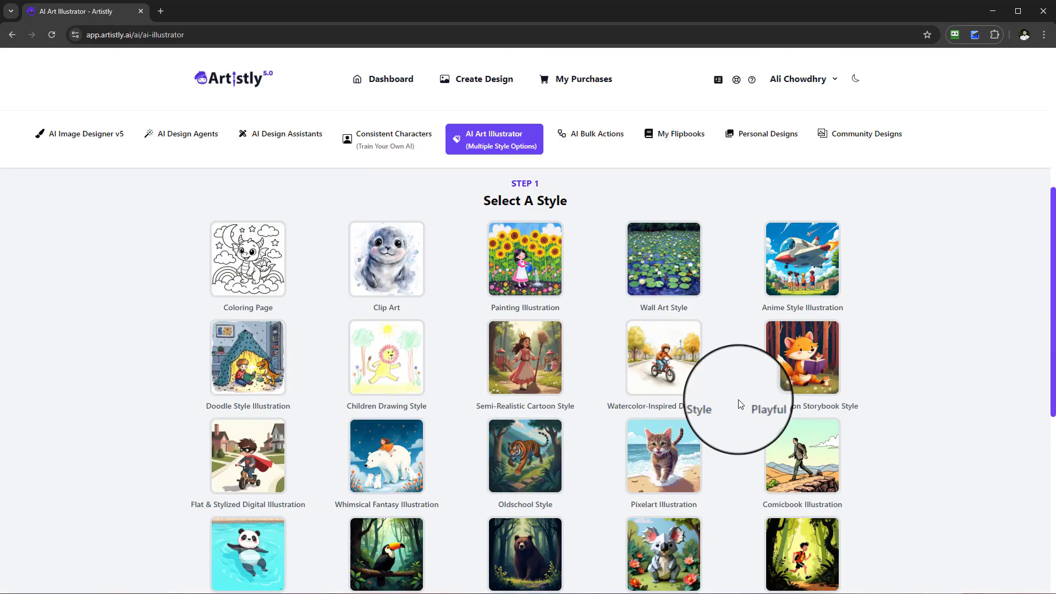
click(759, 142)
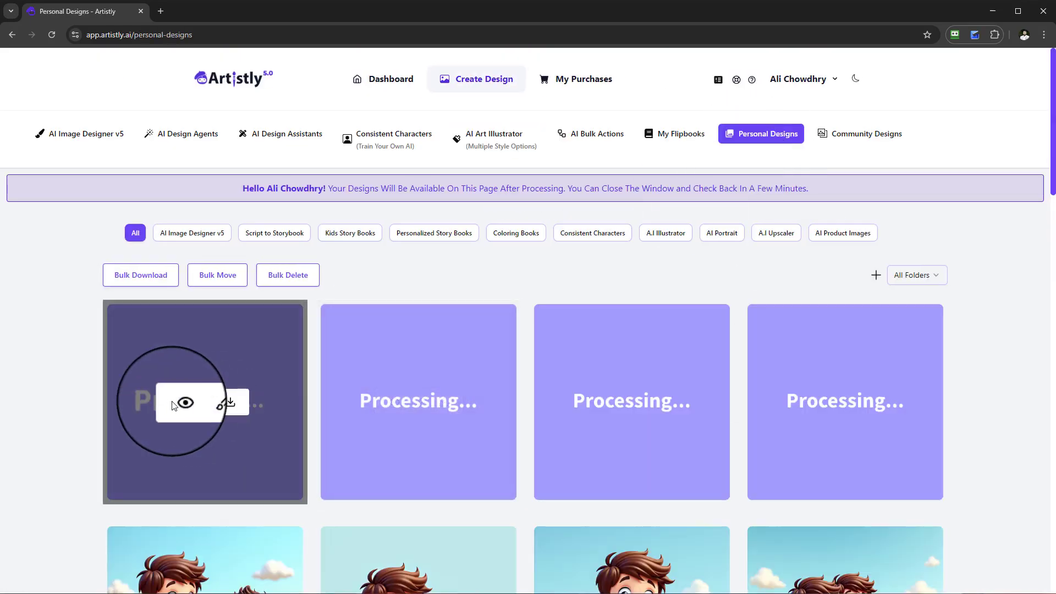
click(182, 402)
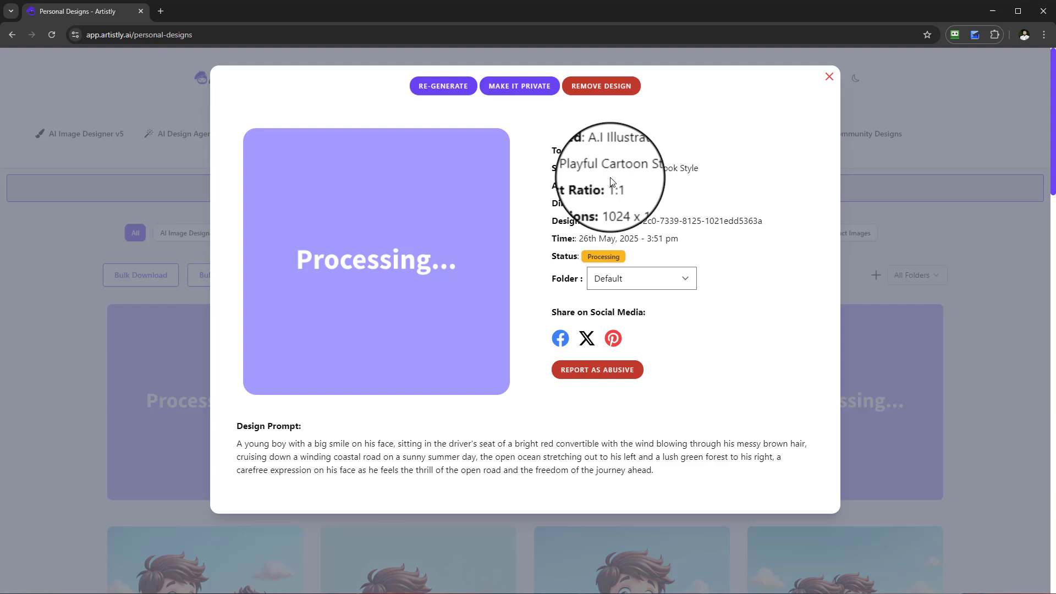
click(842, 73)
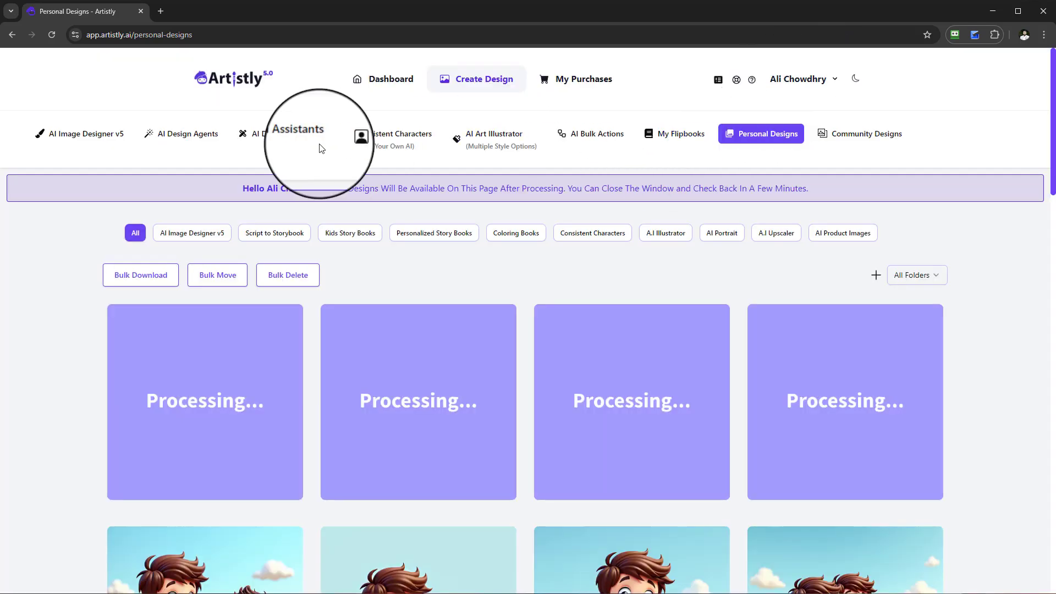
- Return to the AI Art Illustrator's empty Step 2 prompt box
click(487, 142)
scroll(755, 265, down, 3)
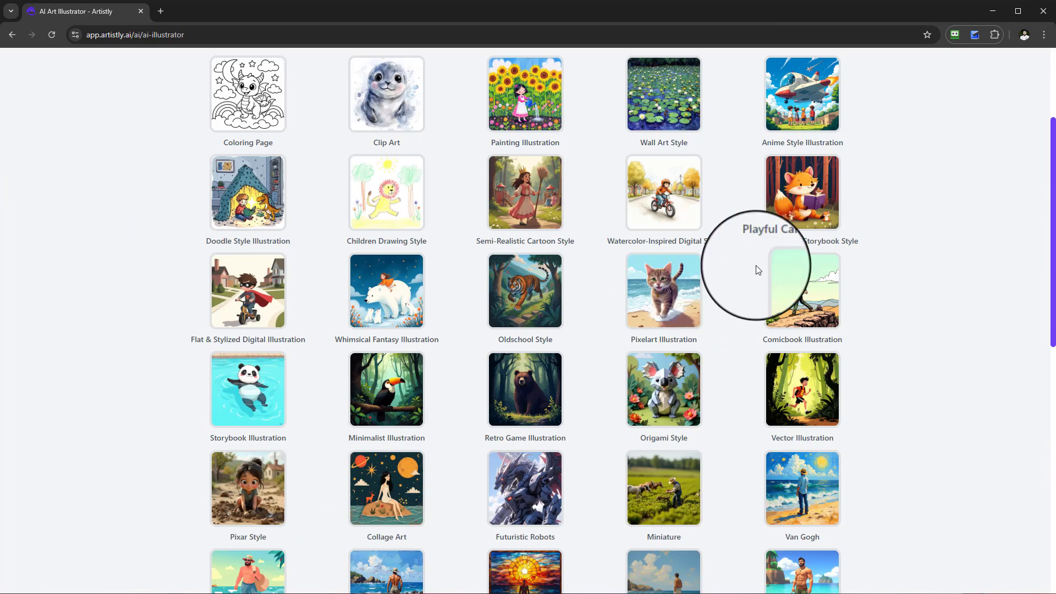
scroll(795, 211, down, 10)
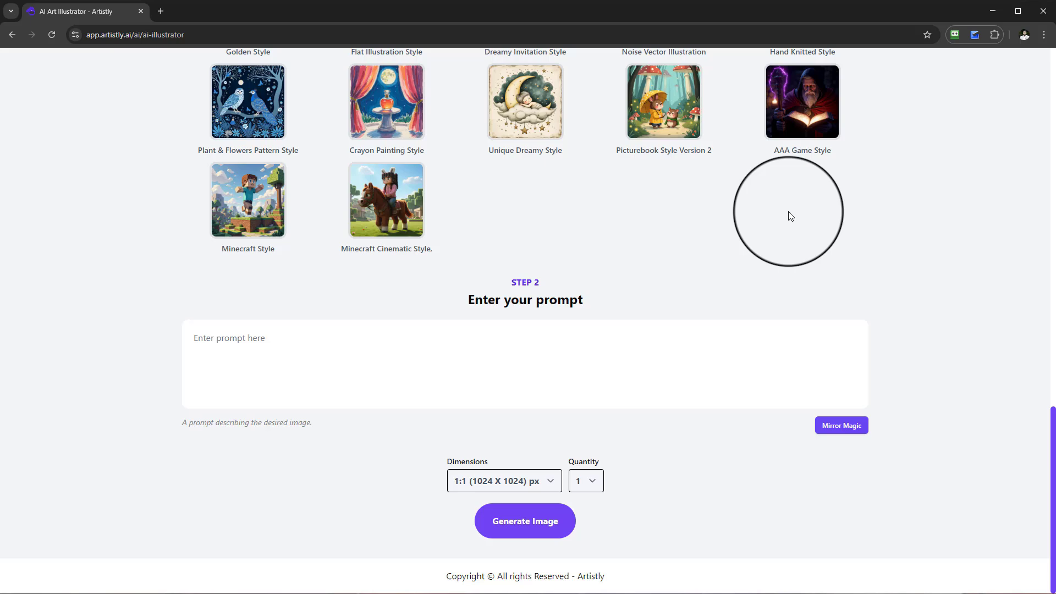
- Upload ME.jpg to Mirror Magic and use its described prompt
click(842, 427)
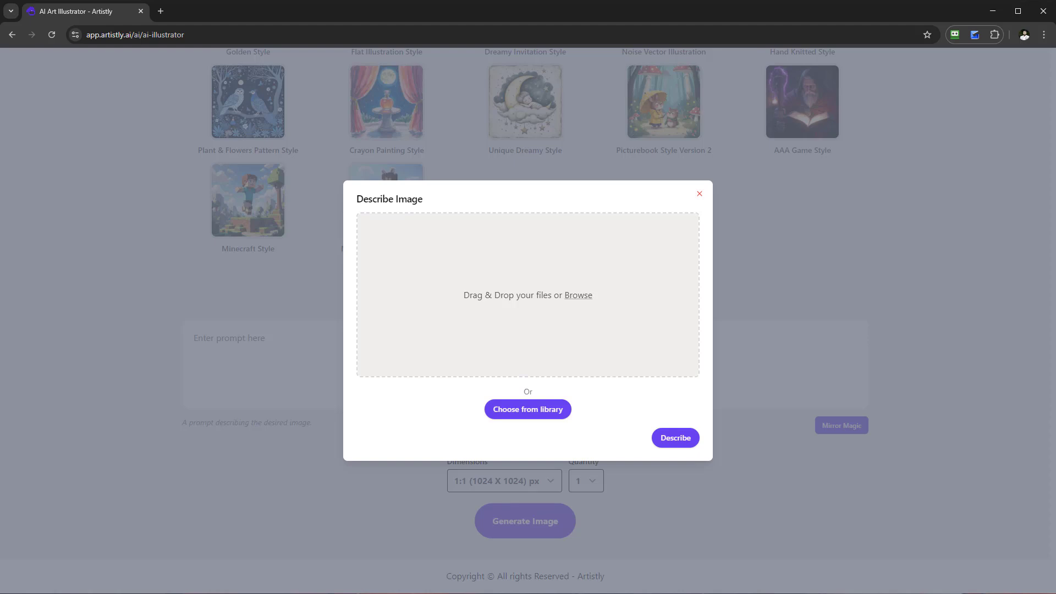
drag(377, 283, 432, 322)
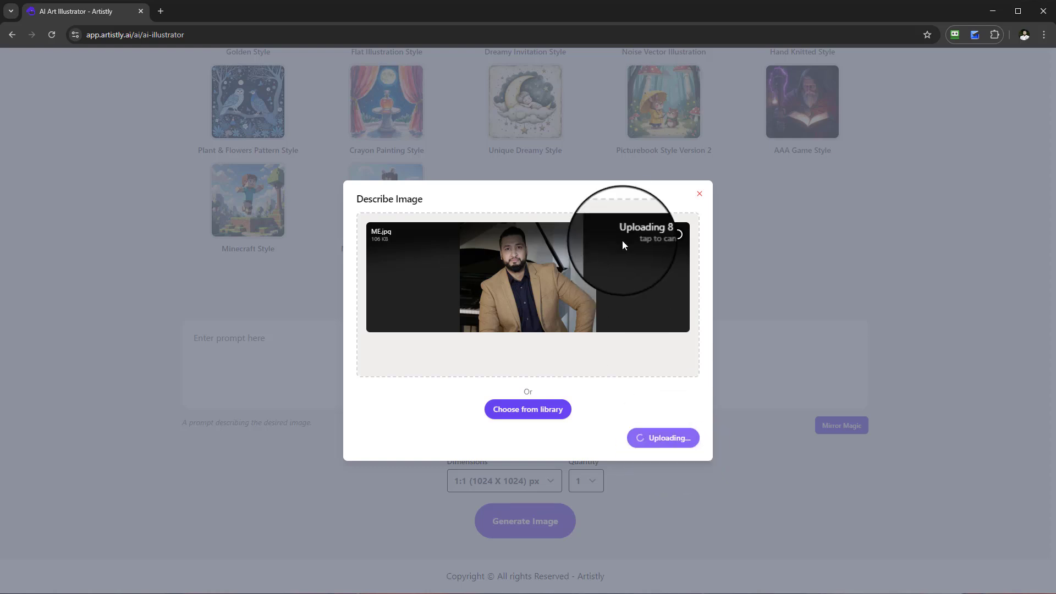
click(675, 438)
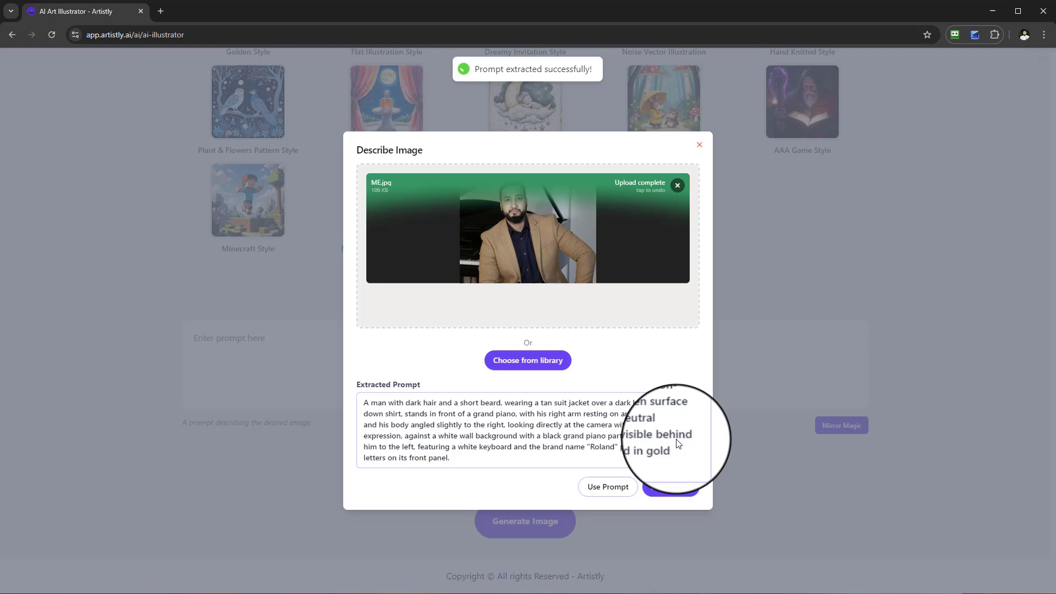
click(620, 491)
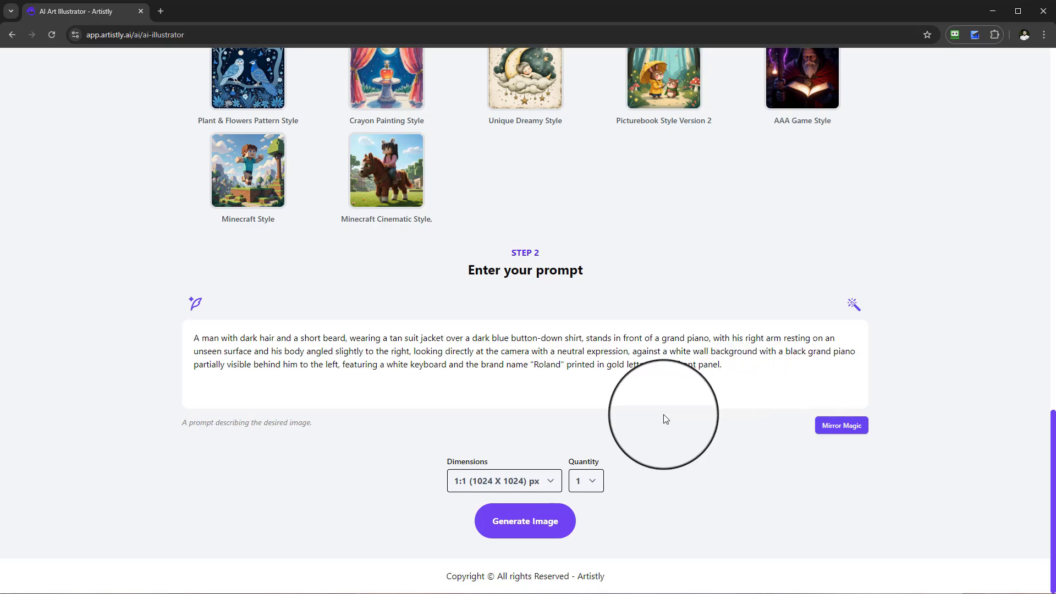
- Generate four images from the man-by-grand-piano prompt
scroll(847, 421, up, 15)
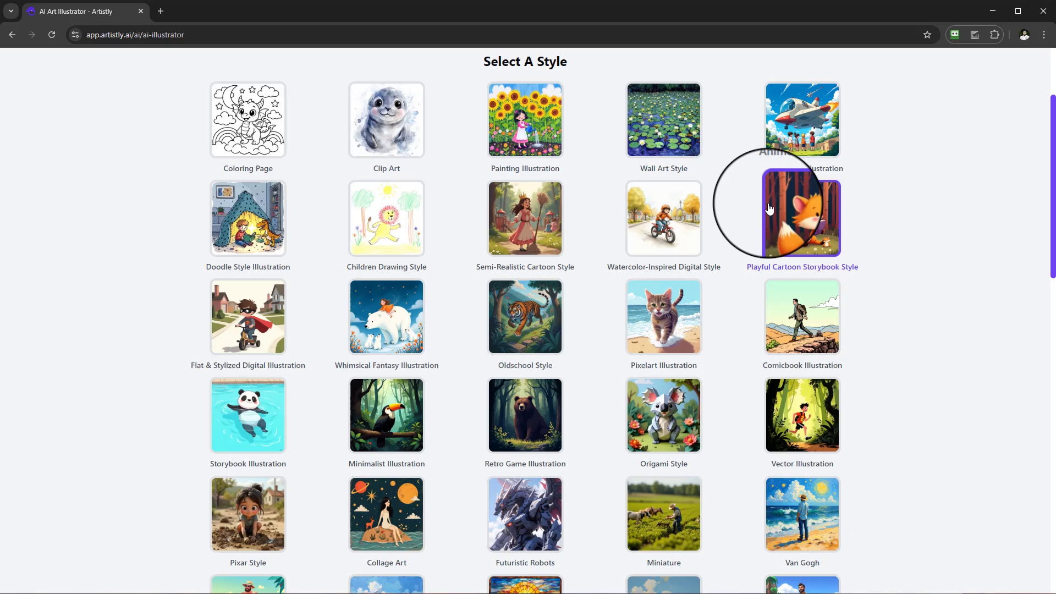
scroll(565, 294, down, 15)
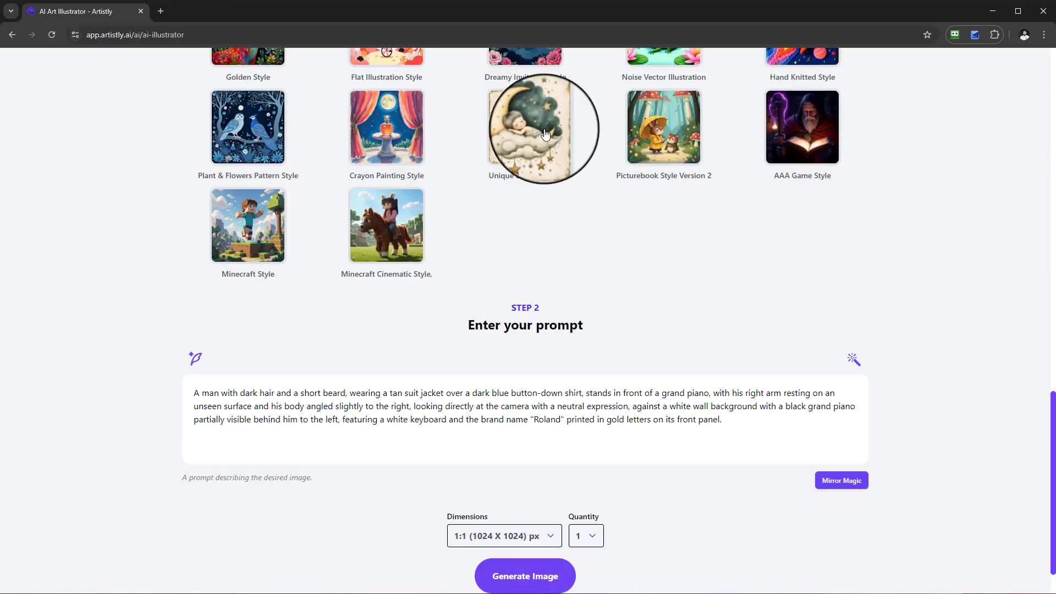
scroll(550, 165, down, 1)
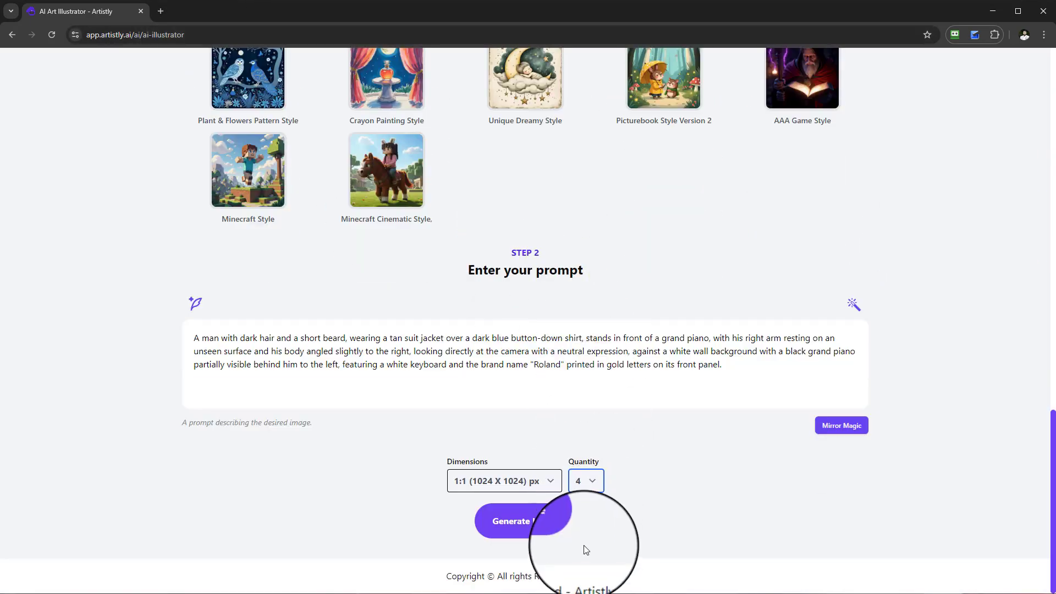
click(535, 527)
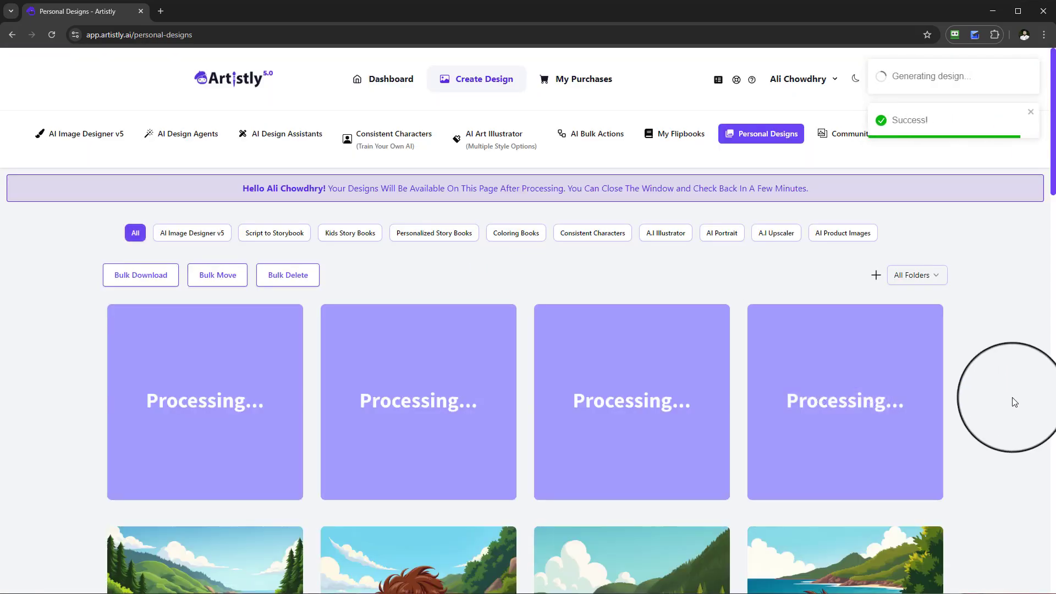
- Inspect the details of the fourth and third red-car images
scroll(1015, 401, down, 5)
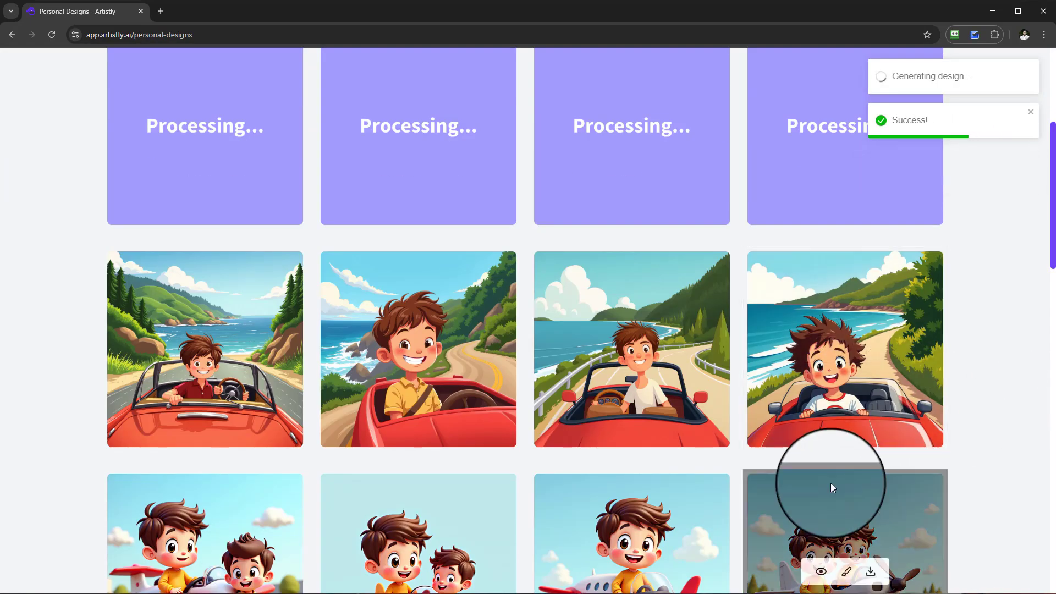
mouse_move(830, 377)
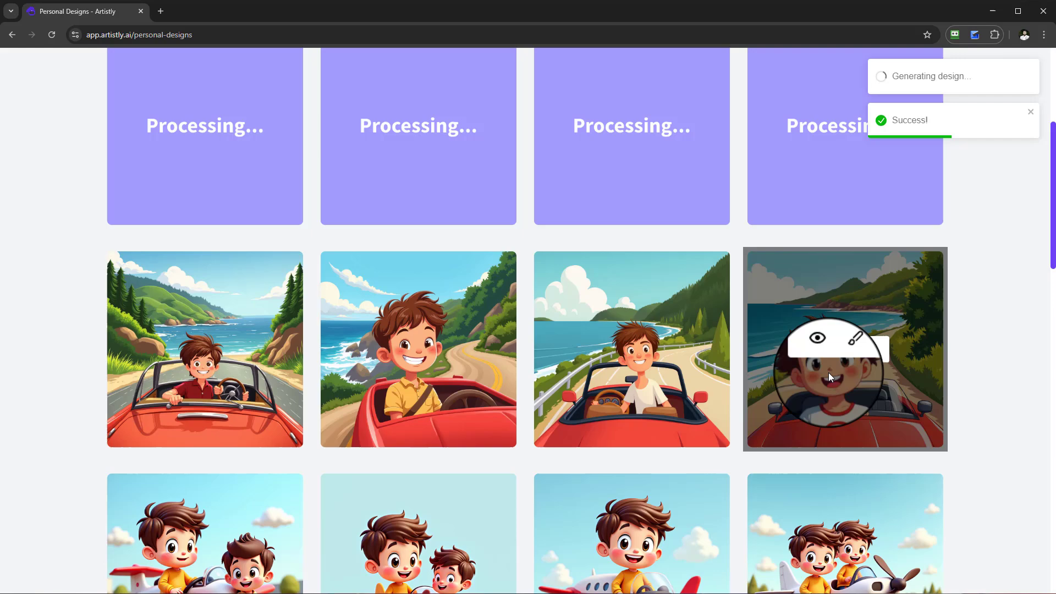
click(821, 351)
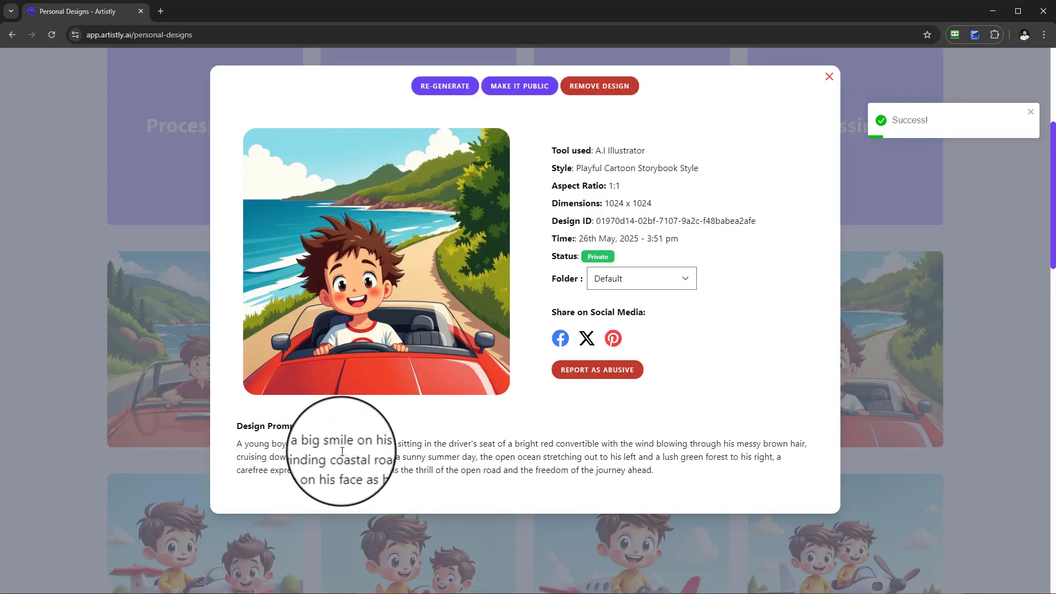
click(829, 77)
click(607, 348)
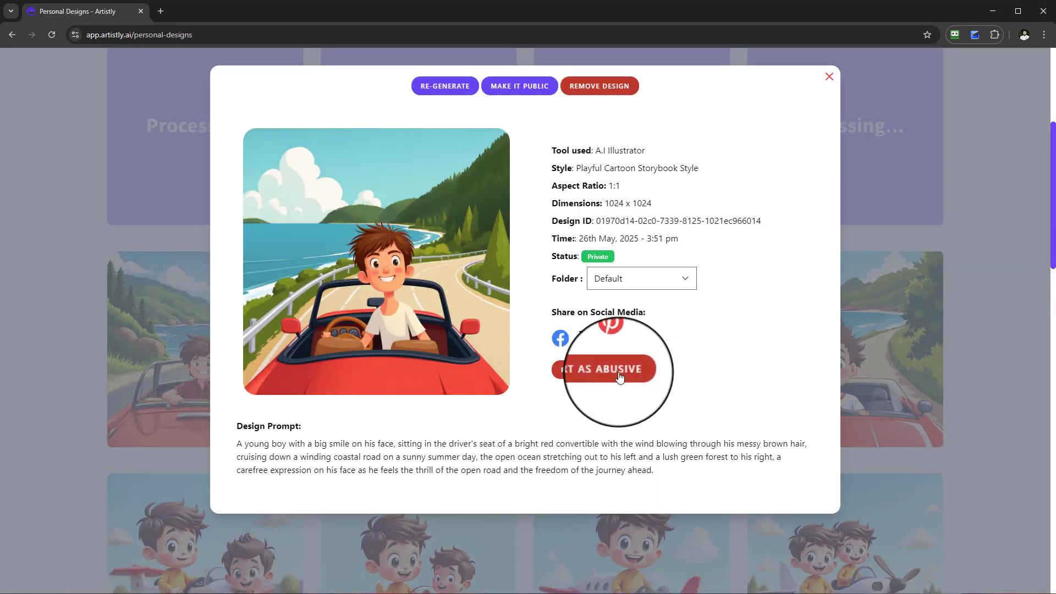
click(830, 77)
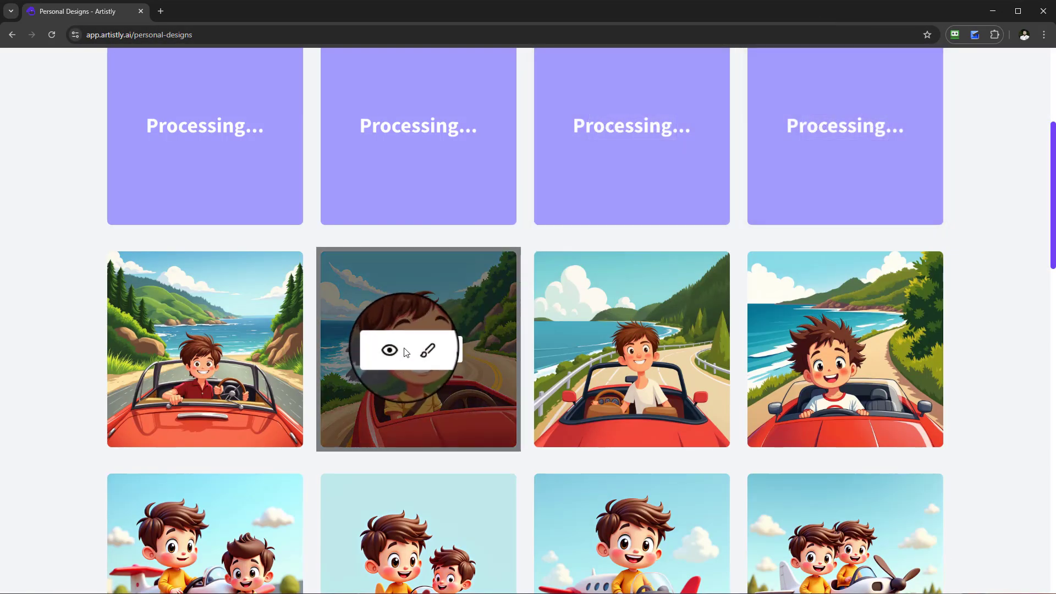
- Check the second and fourth images, then open the first car image's details
click(390, 350)
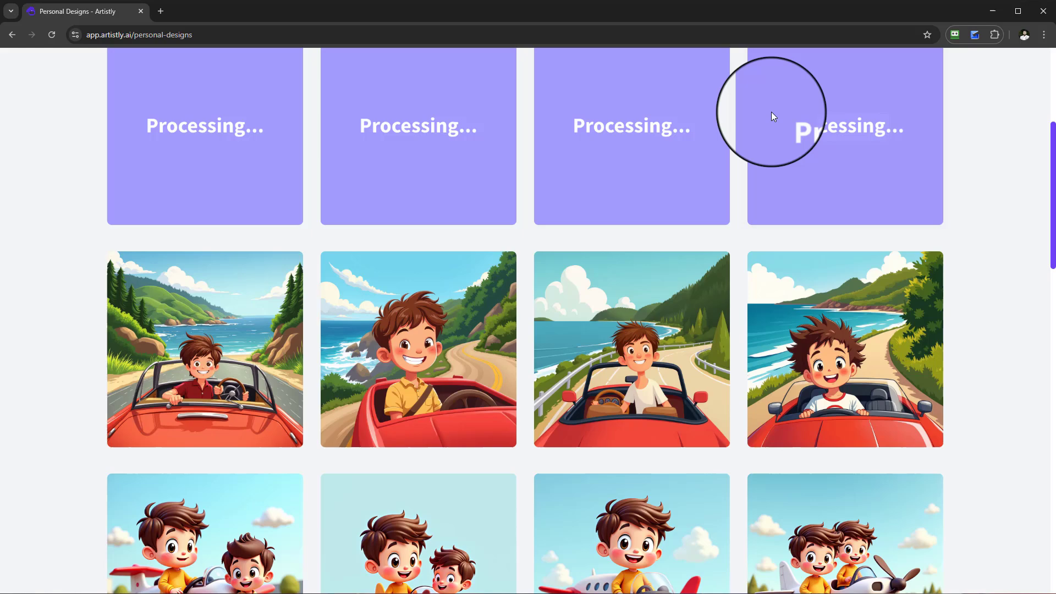
click(177, 349)
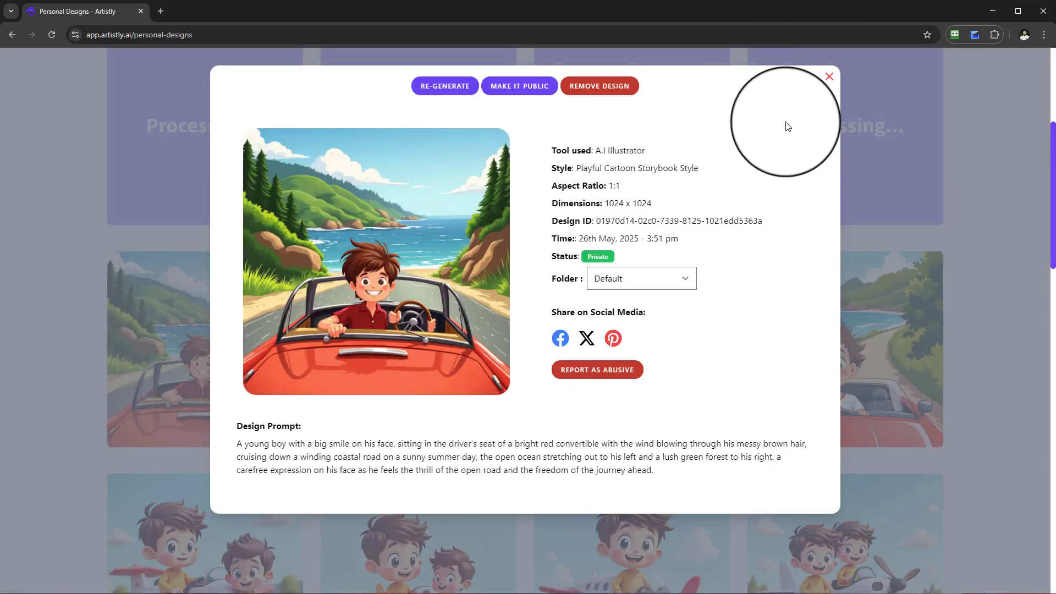
click(830, 79)
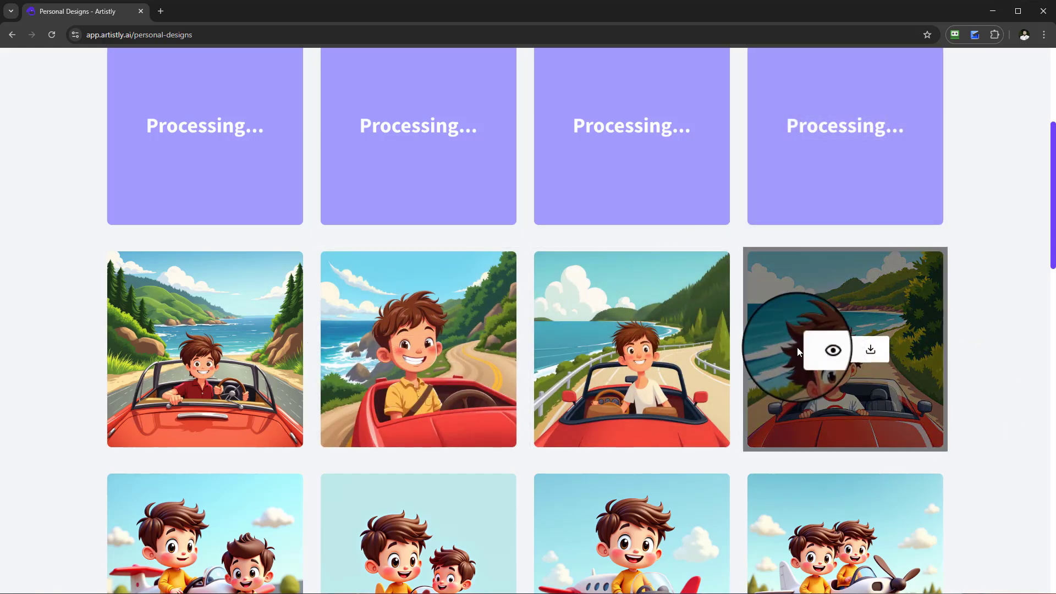
click(820, 353)
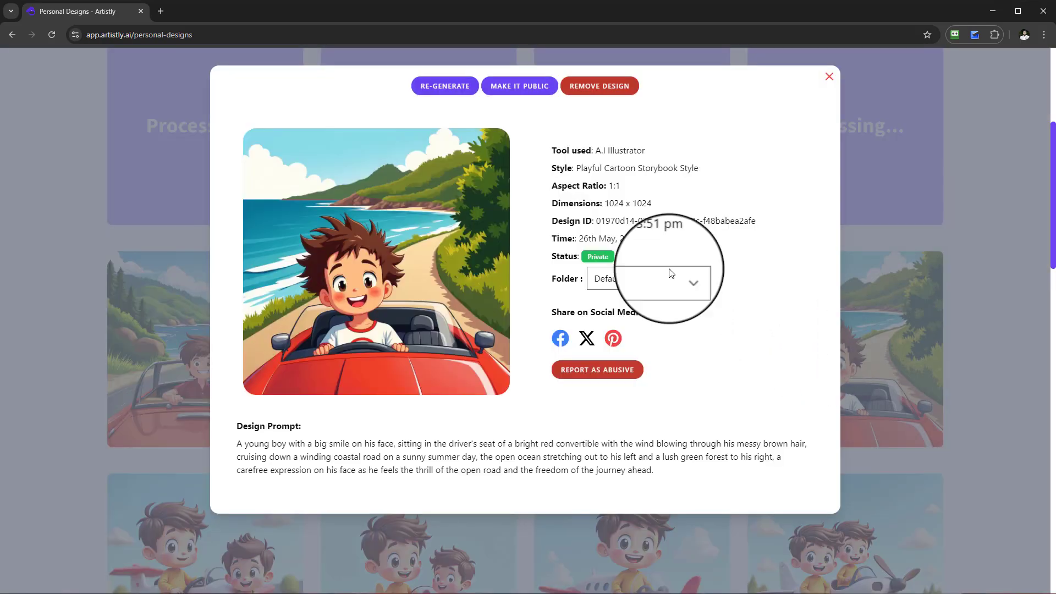
click(829, 78)
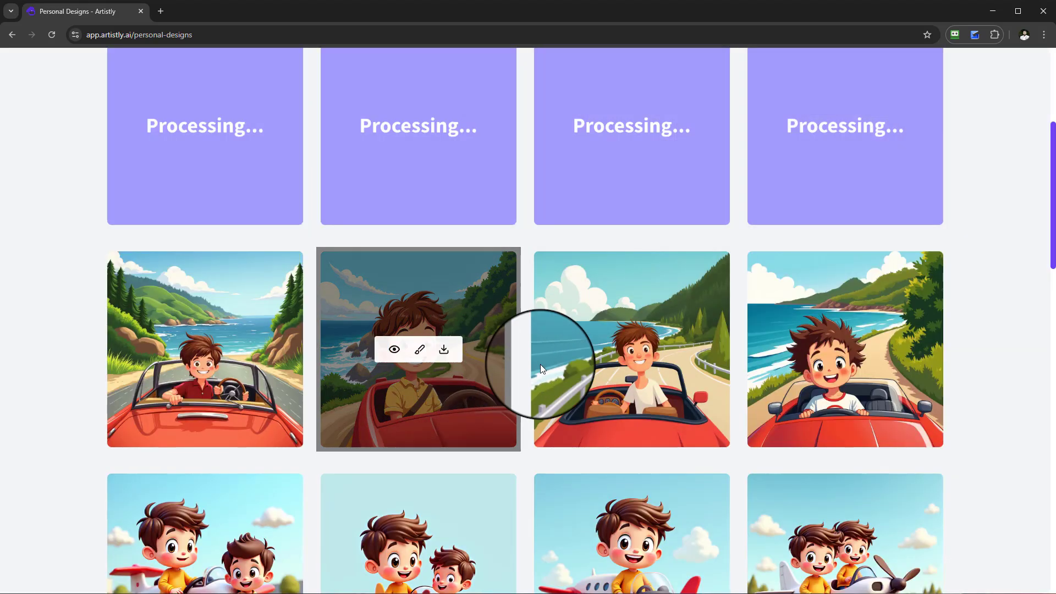
mouse_move(199, 385)
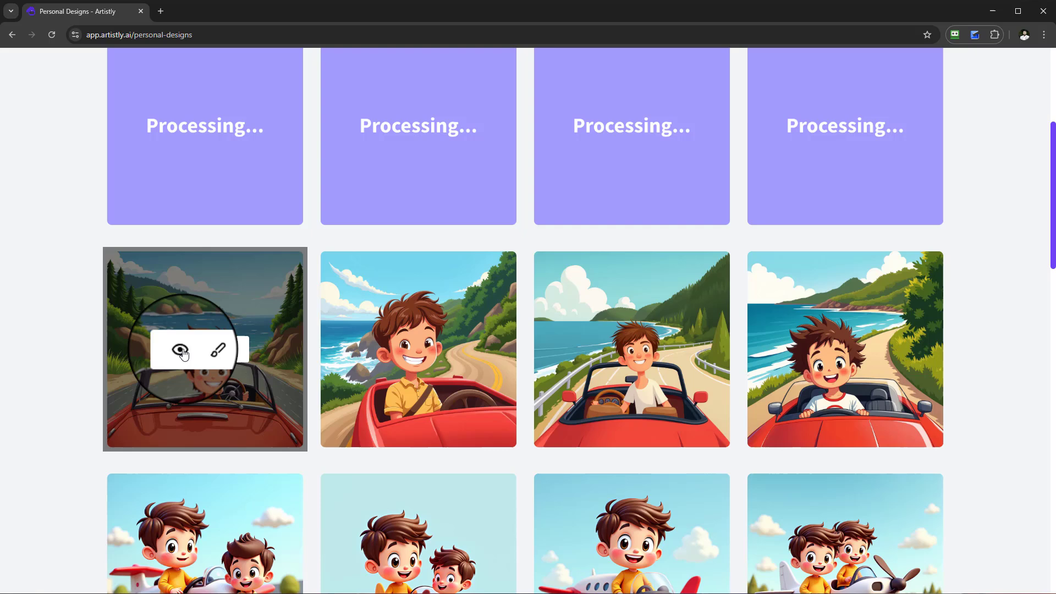
click(181, 350)
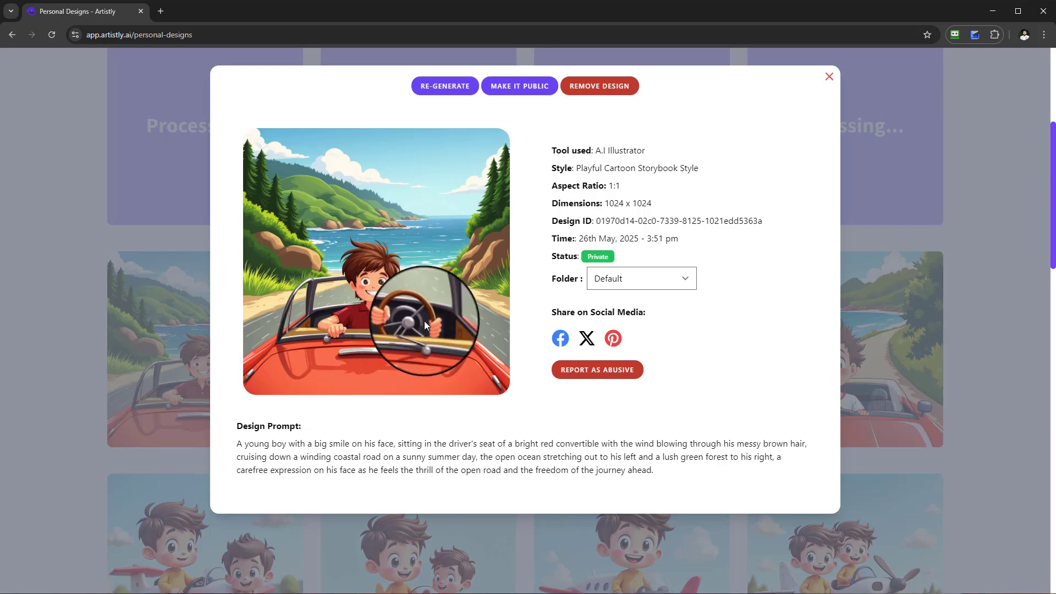
- Re-generate the open car design's prompt with quantity 4
click(445, 84)
scroll(792, 340, down, 4)
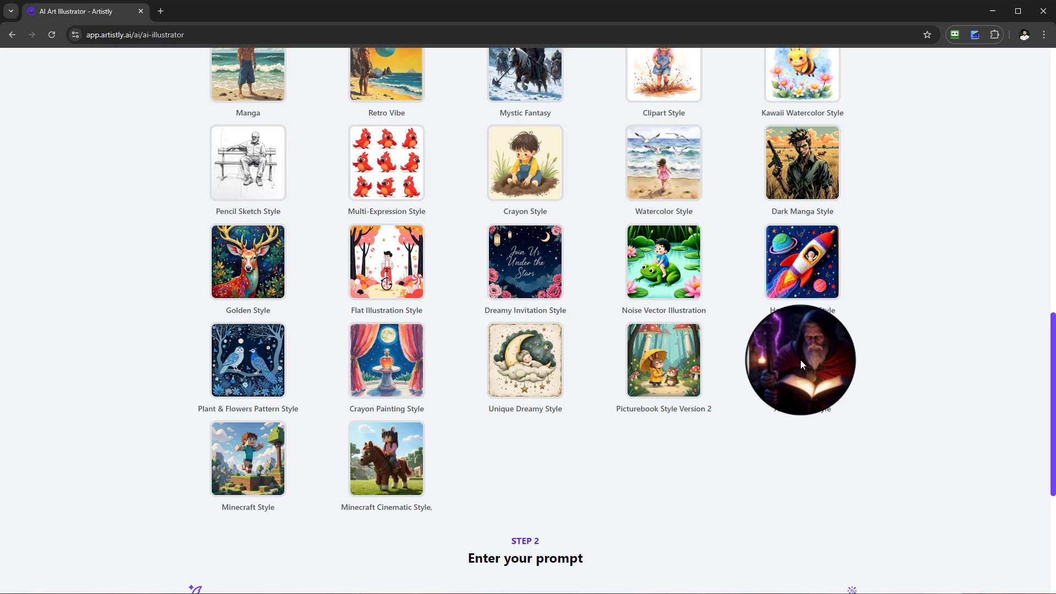
scroll(801, 364, down, 5)
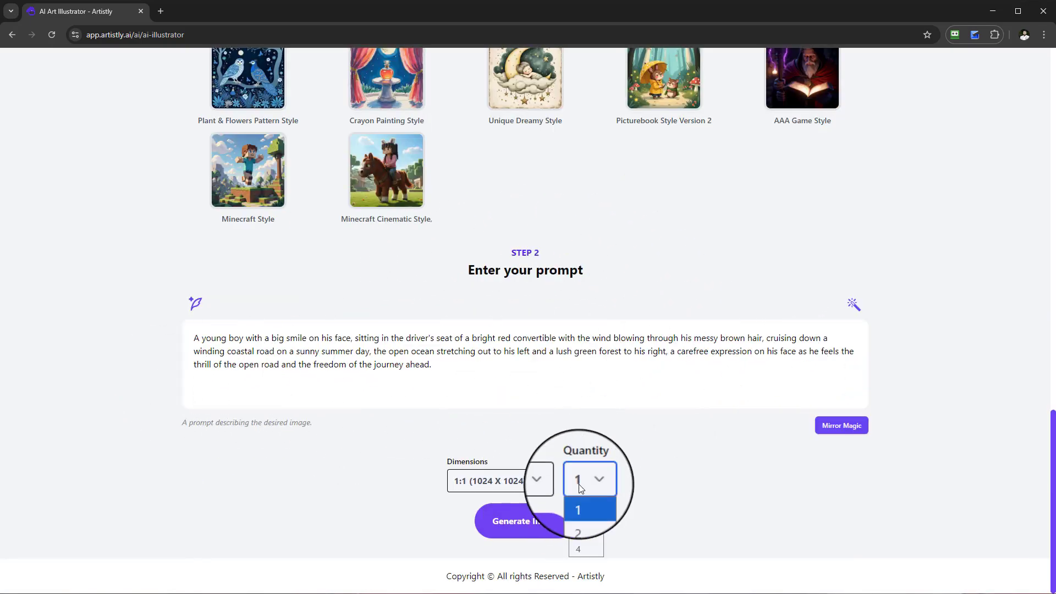
click(581, 549)
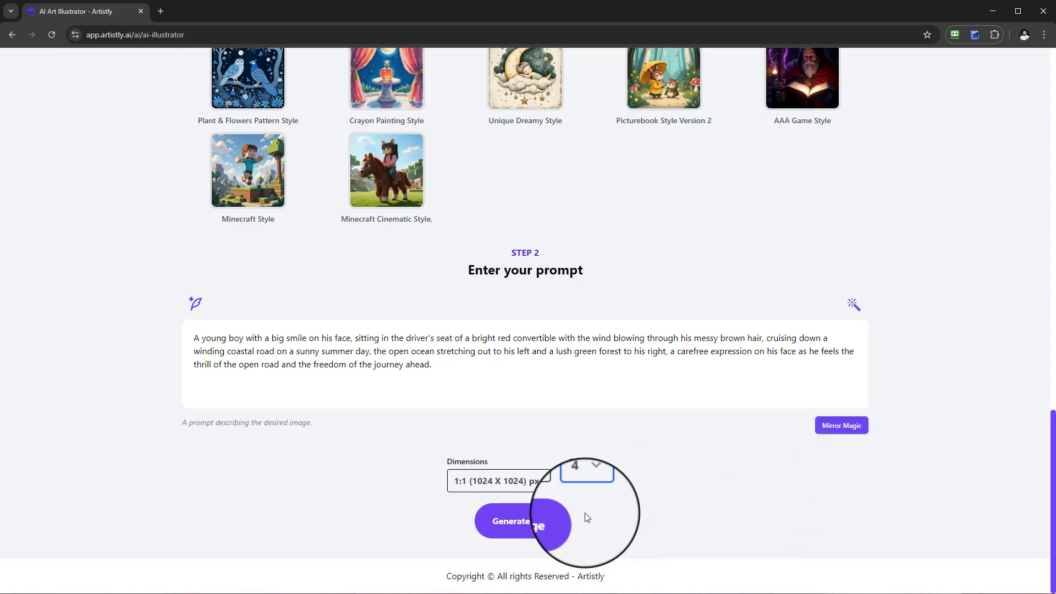
click(550, 522)
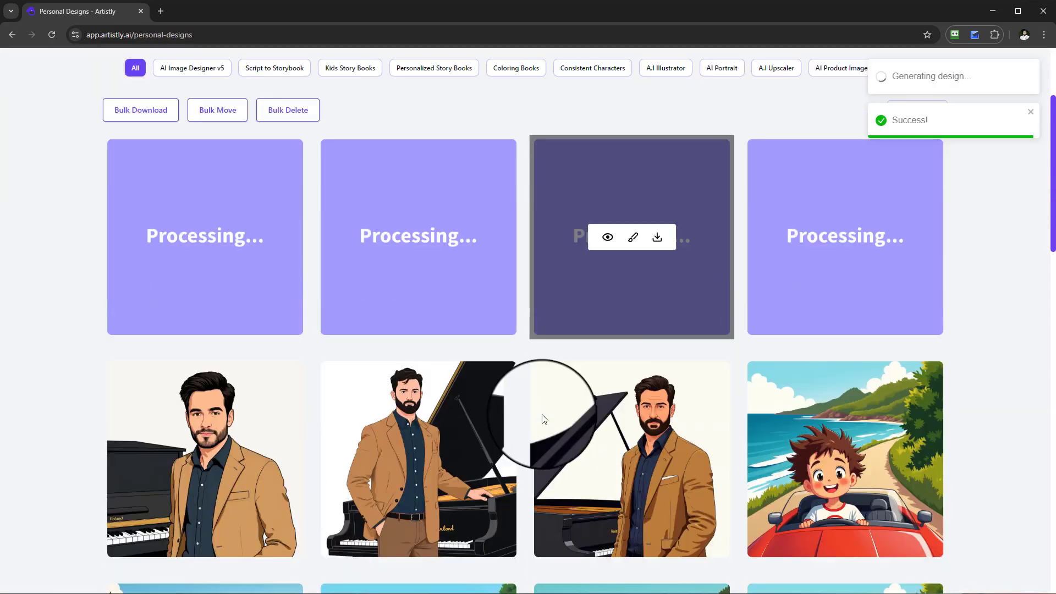
- Re-generate the last boy-in-car design's prompt as another batch of four
scroll(715, 440, down, 5)
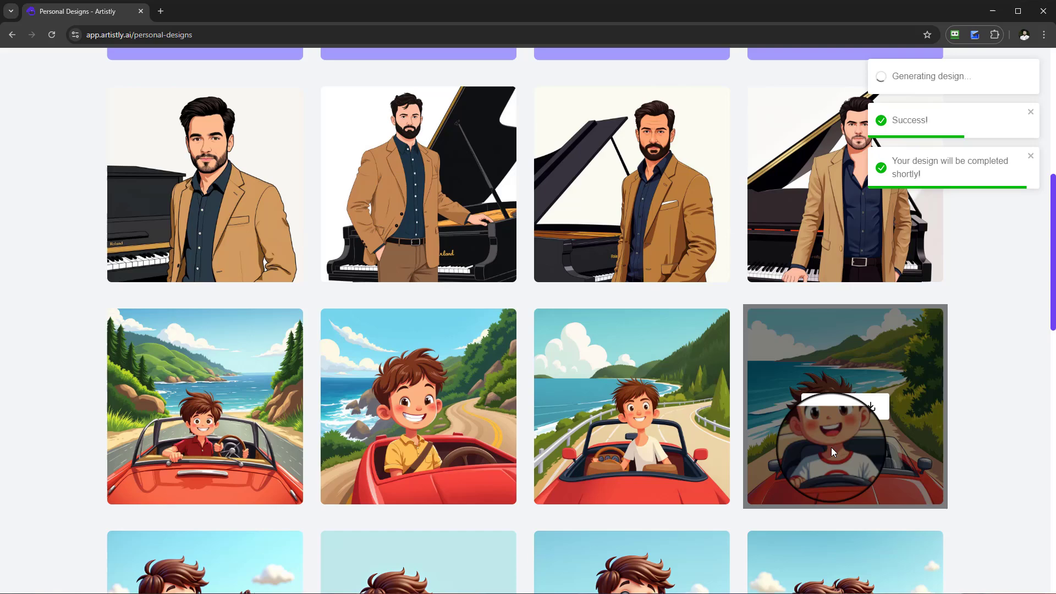
scroll(820, 448, down, 1)
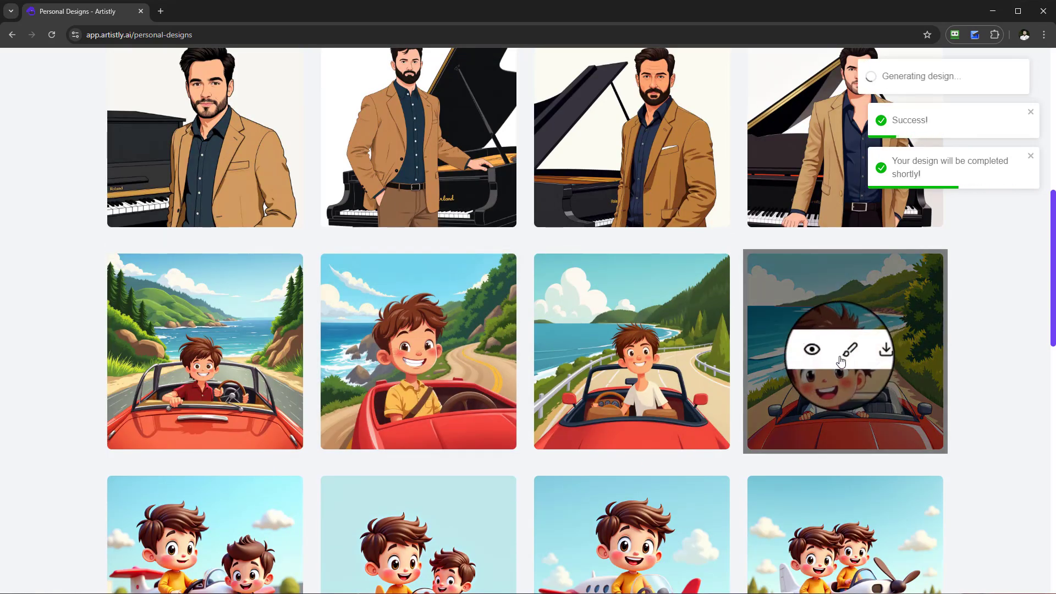
click(811, 349)
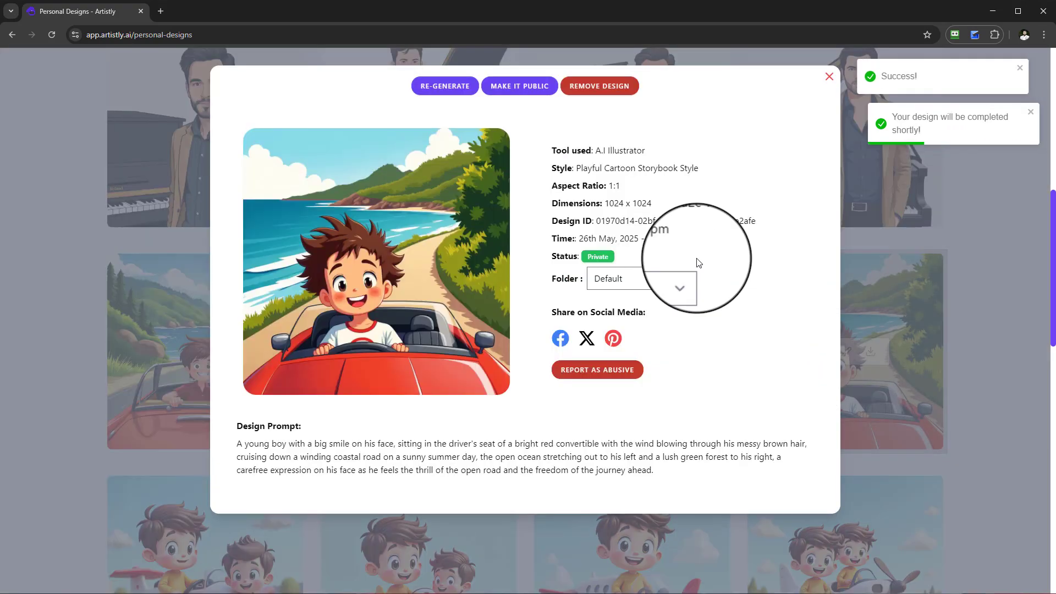
click(434, 93)
scroll(728, 376, up, 3)
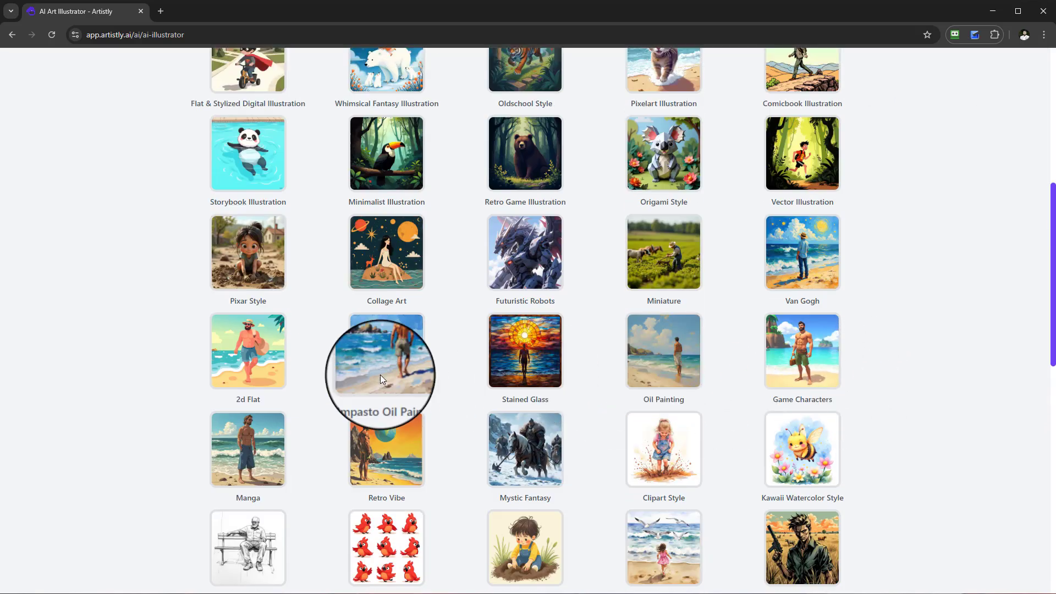
scroll(380, 374, down, 11)
scroll(307, 358, up, 9)
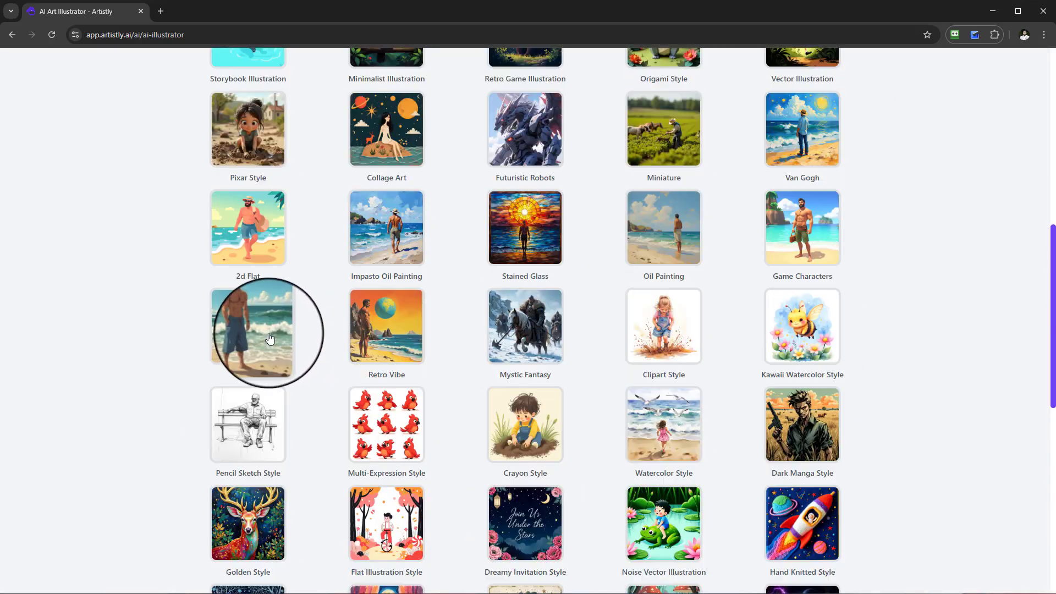
scroll(267, 333, up, 3)
scroll(267, 275, down, 11)
scroll(792, 422, up, 2)
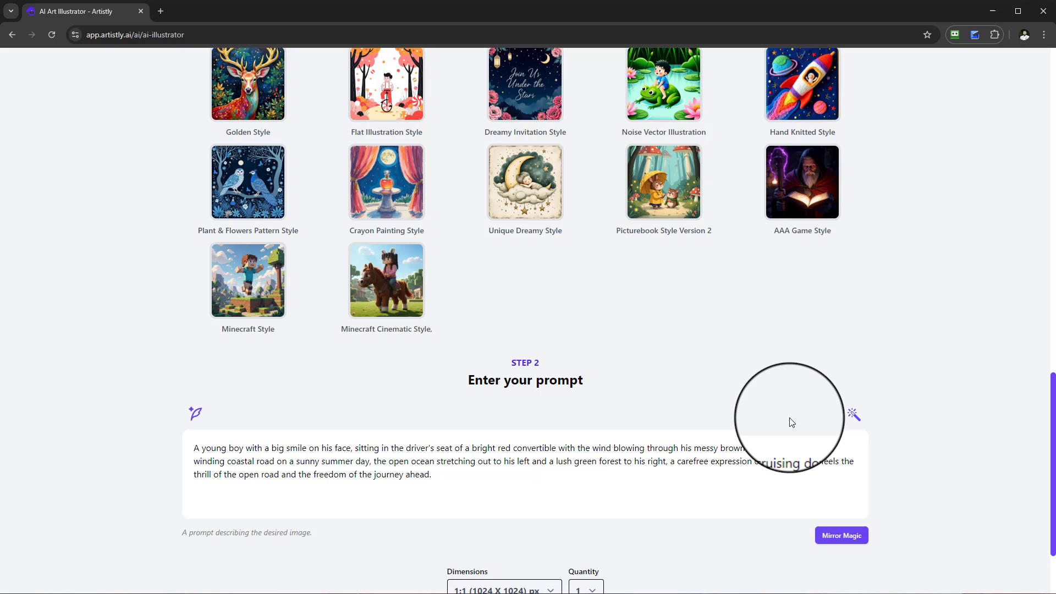
scroll(791, 422, down, 2)
click(586, 480)
click(583, 547)
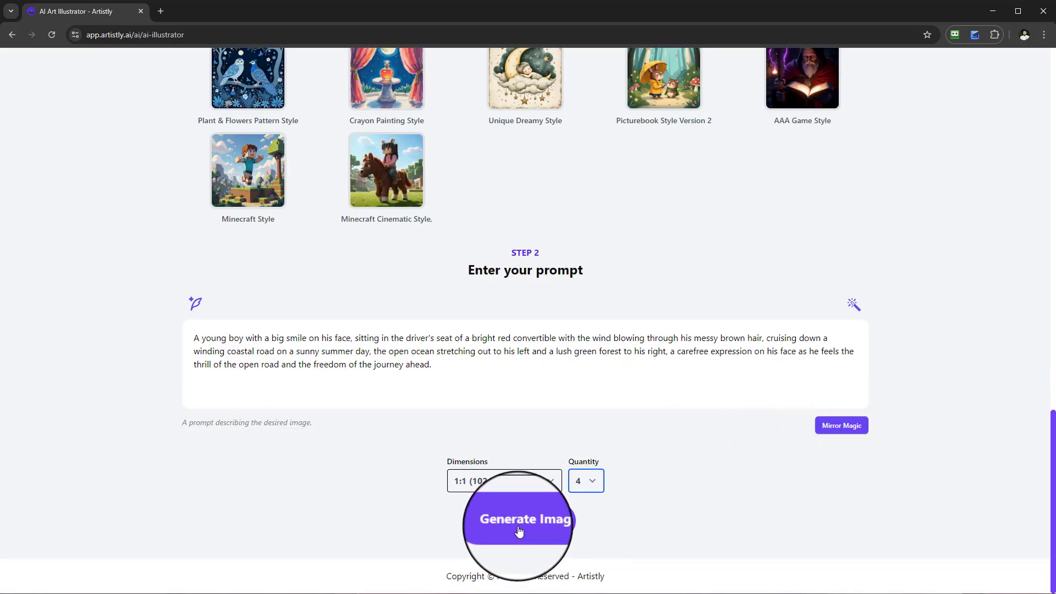
- Inspect the details of the second, third and fourth piano portraits
scroll(525, 492, down, 7)
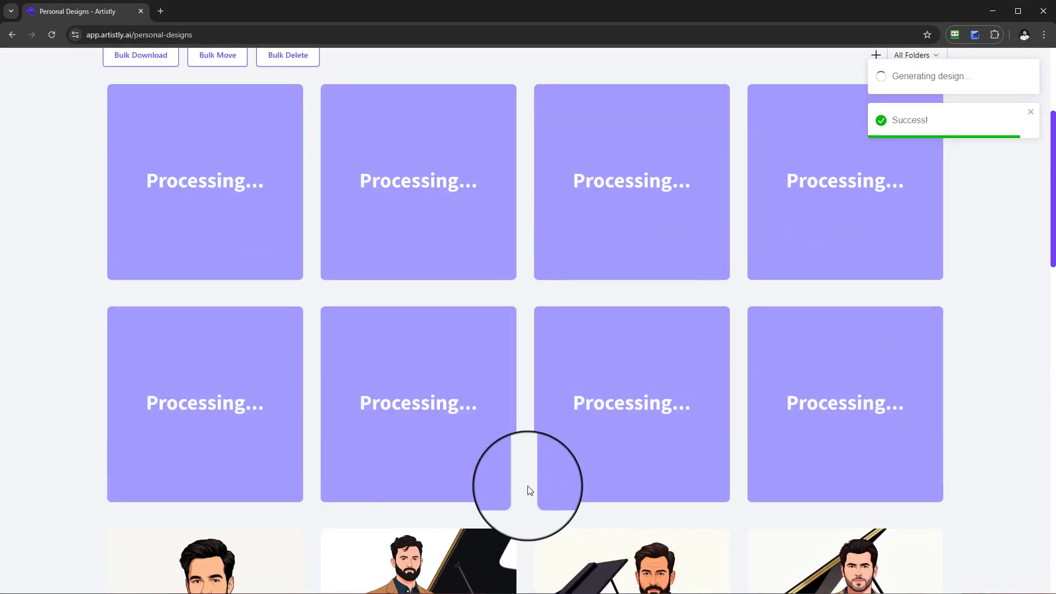
scroll(542, 477, down, 4)
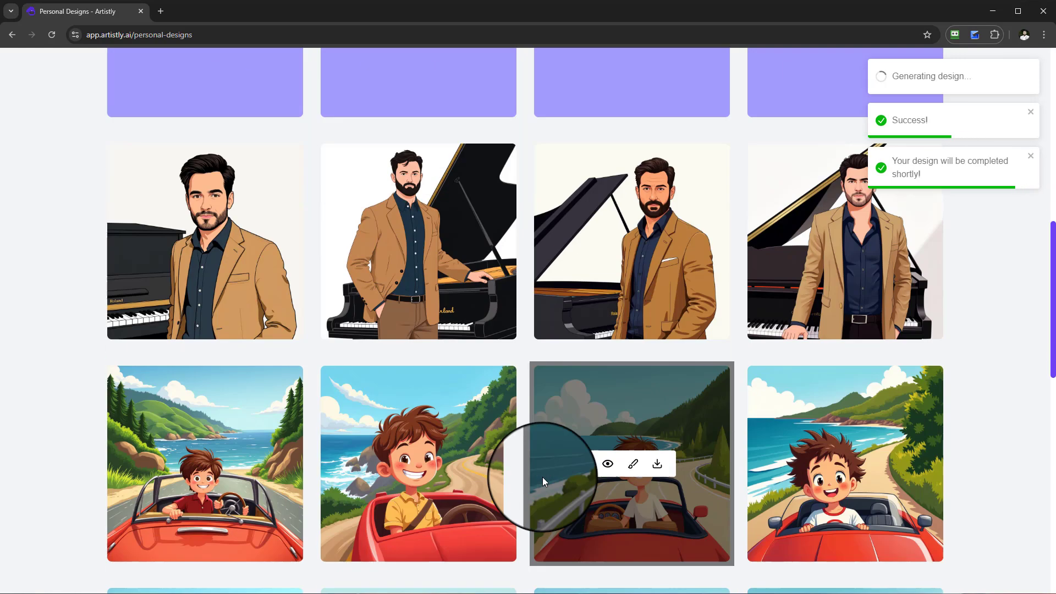
scroll(616, 465, up, 5)
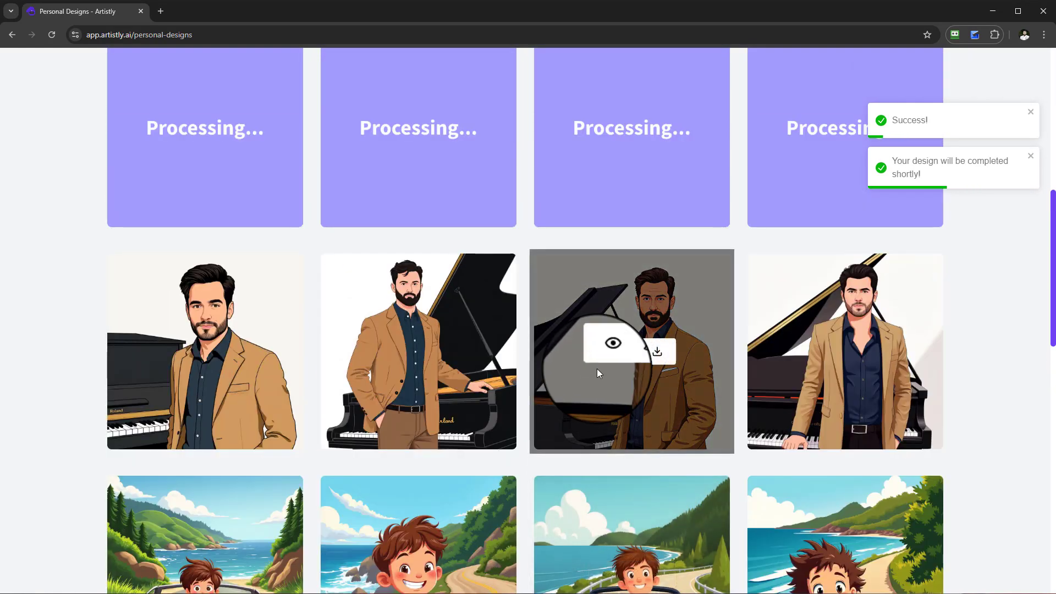
click(379, 352)
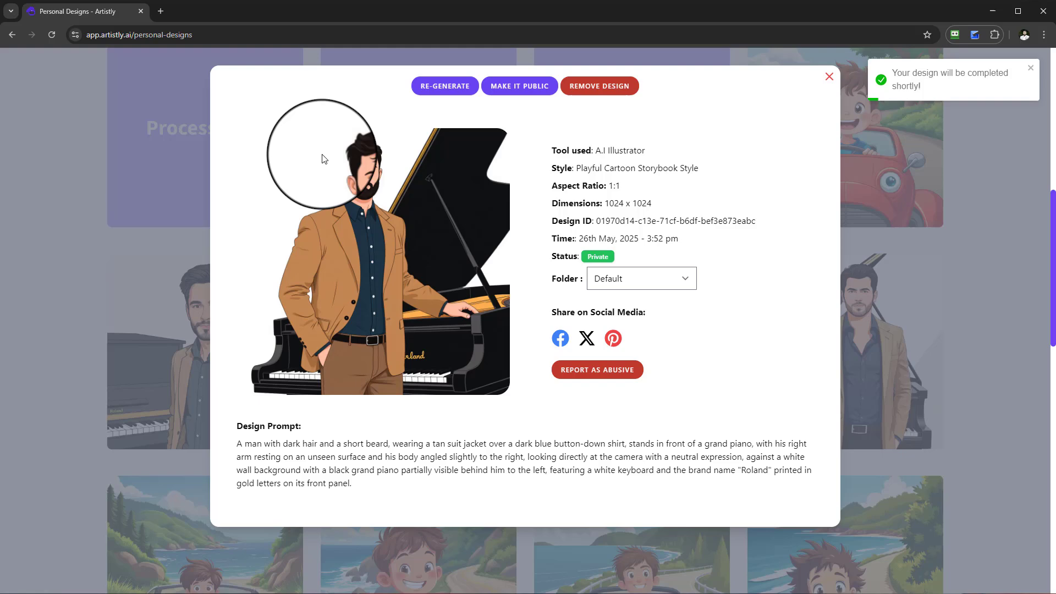
click(828, 74)
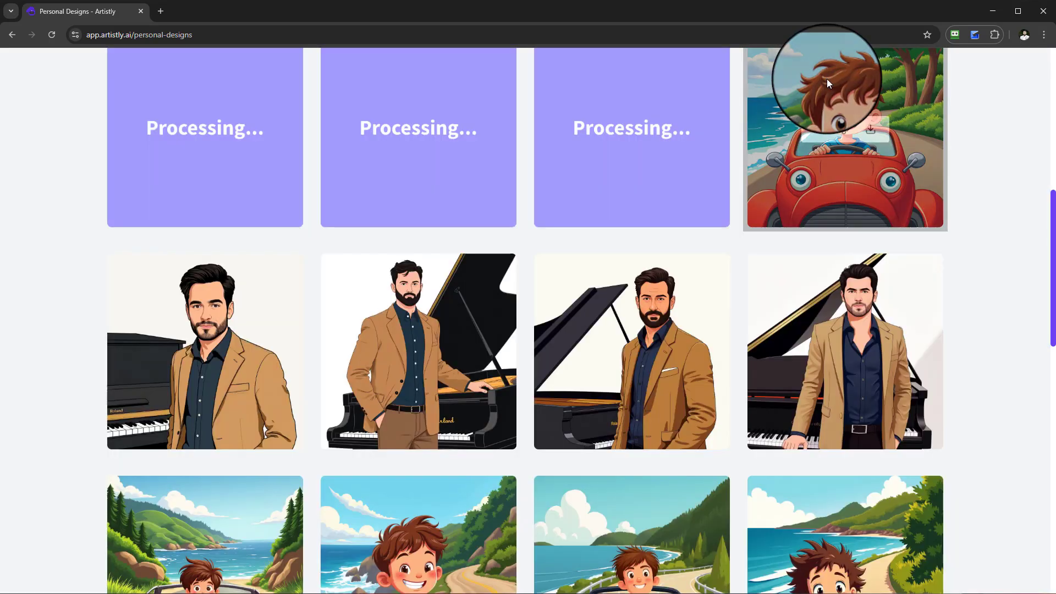
mouse_move(605, 353)
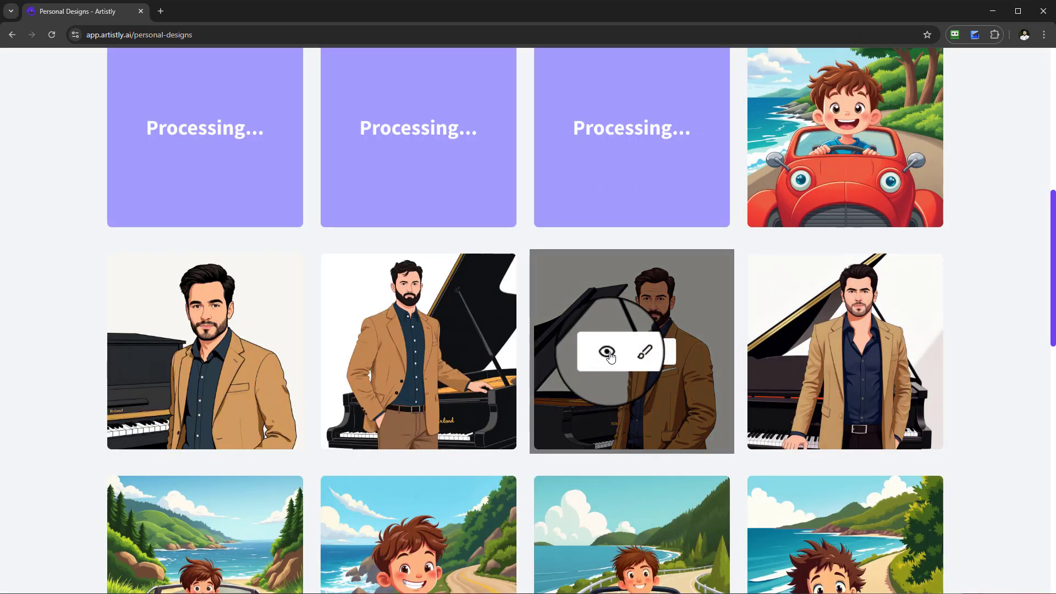
click(608, 353)
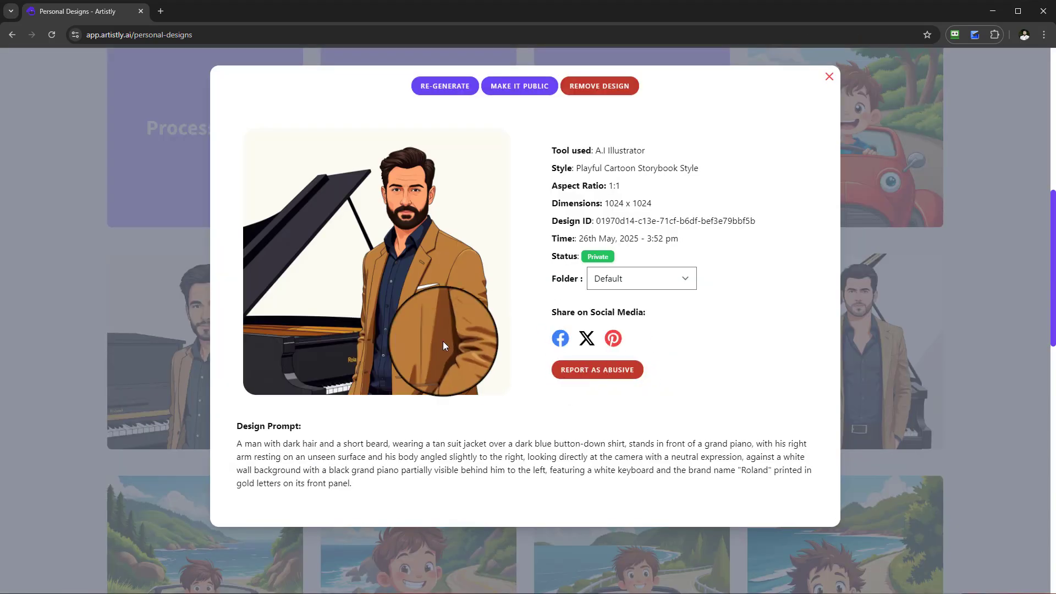
click(832, 77)
click(816, 352)
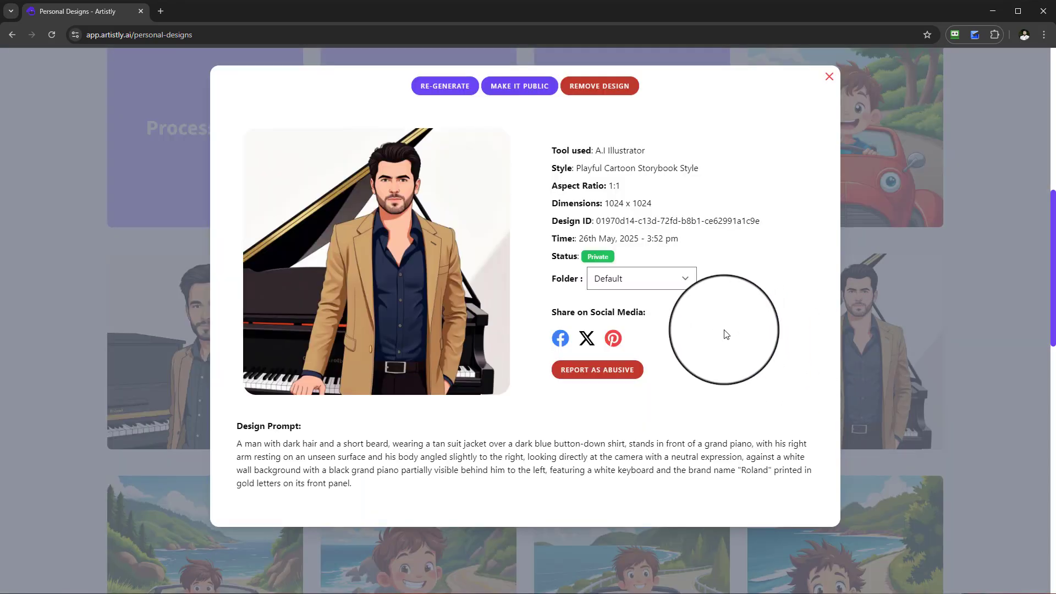
click(828, 77)
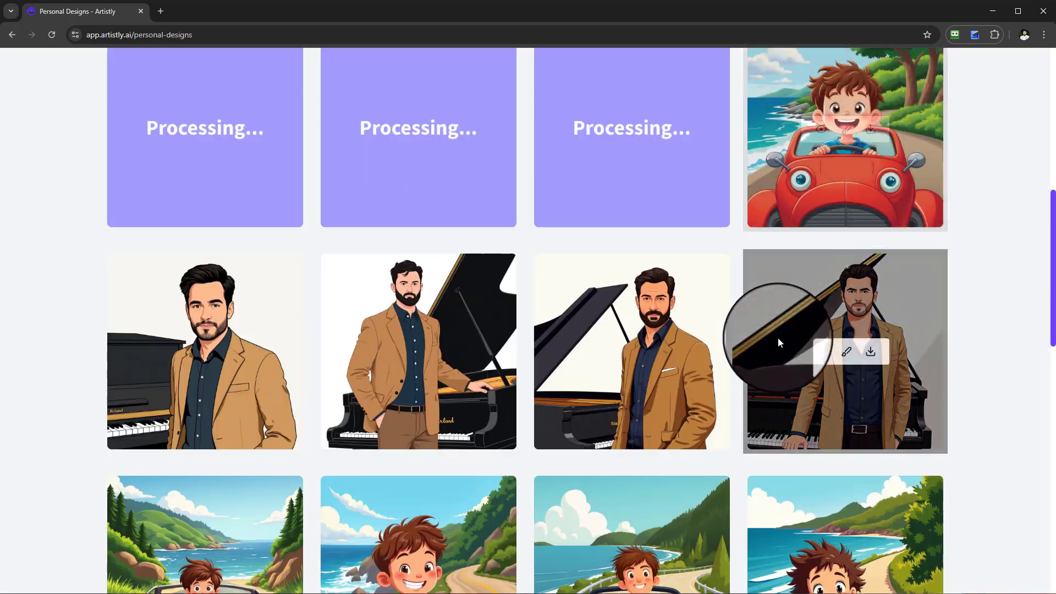
- View the details of the first finished red car design
scroll(792, 358, up, 6)
scroll(787, 380, down, 9)
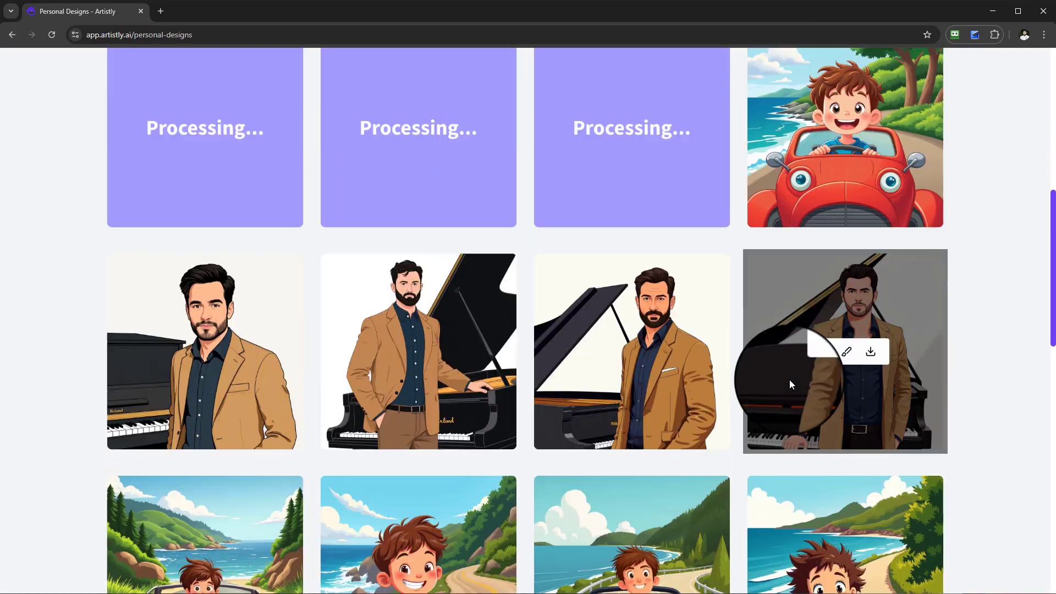
mouse_move(150, 408)
scroll(181, 404, up, 6)
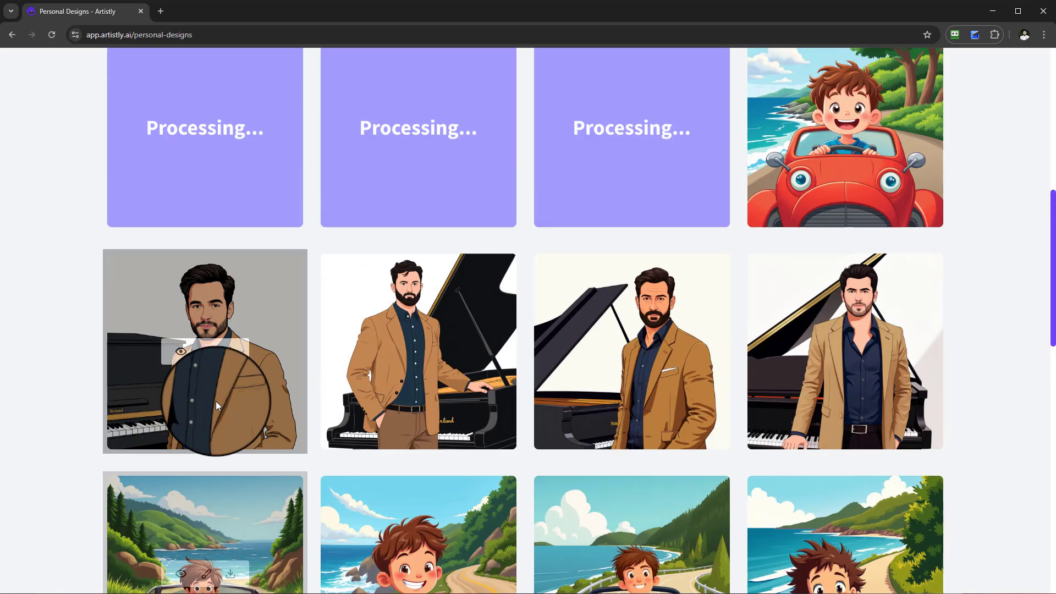
mouse_move(889, 368)
click(817, 290)
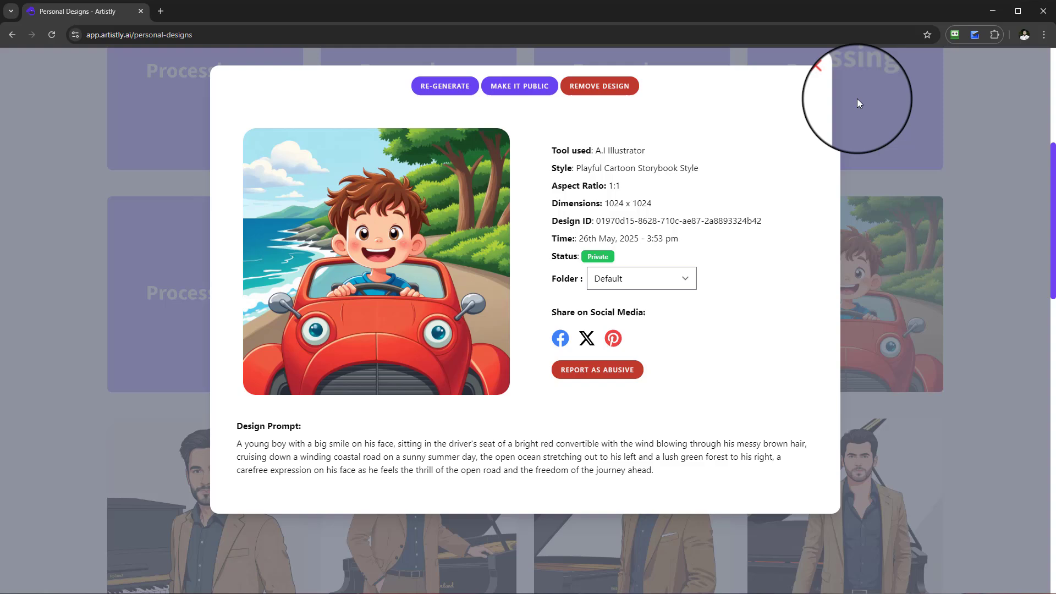
click(828, 77)
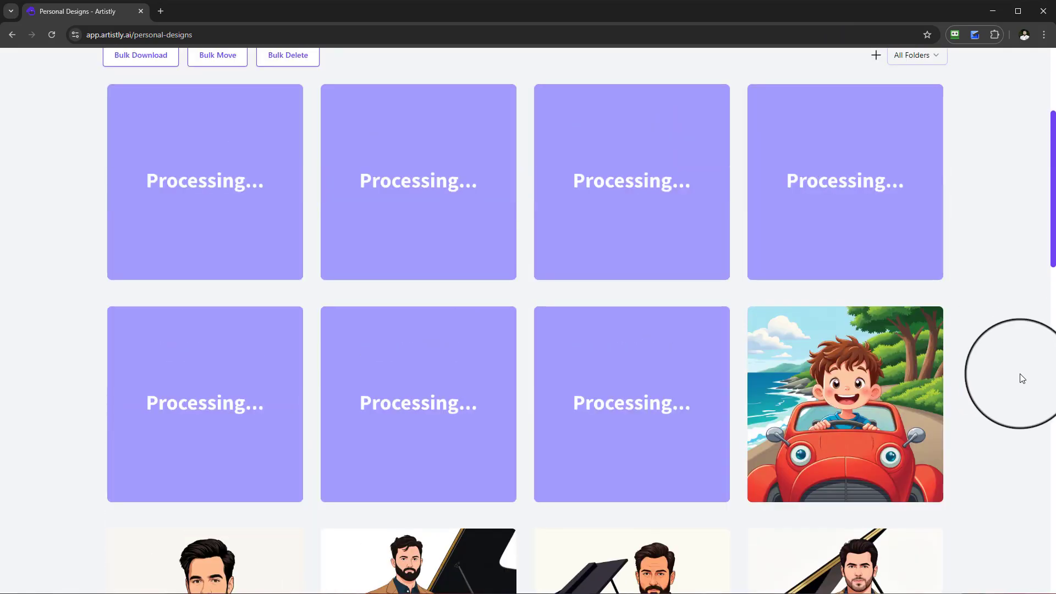
- Scroll the gallery while the remaining red-car tiles keep processing
scroll(1022, 379, up, 4)
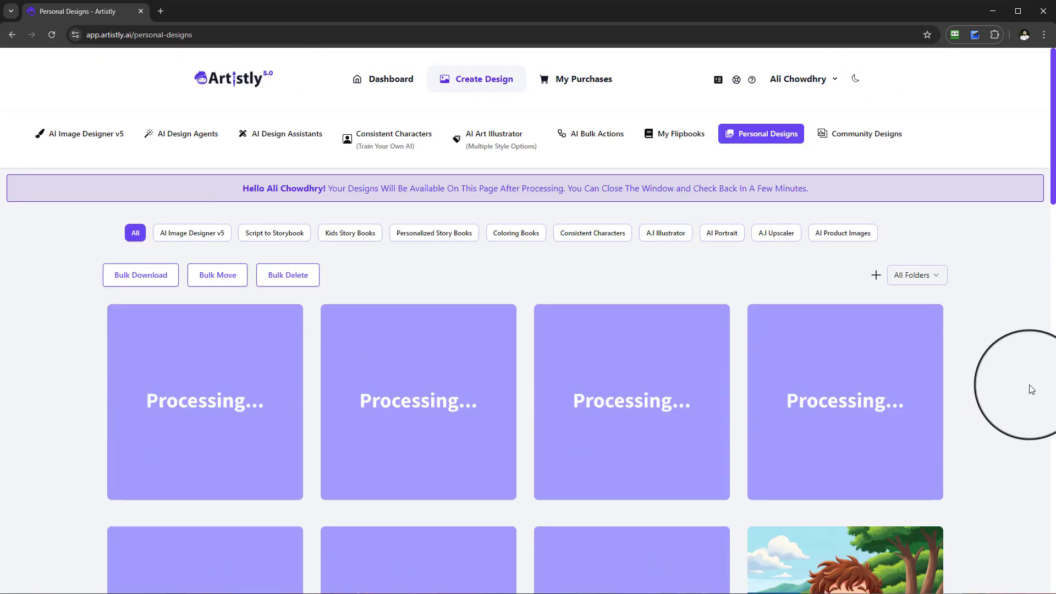
scroll(1039, 391, down, 6)
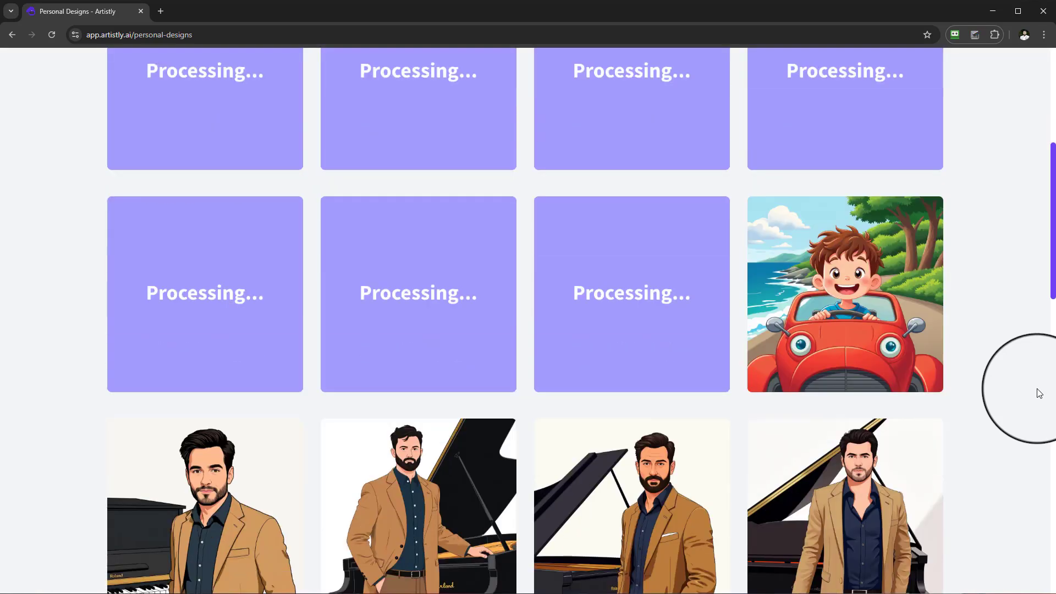
scroll(848, 320, up, 3)
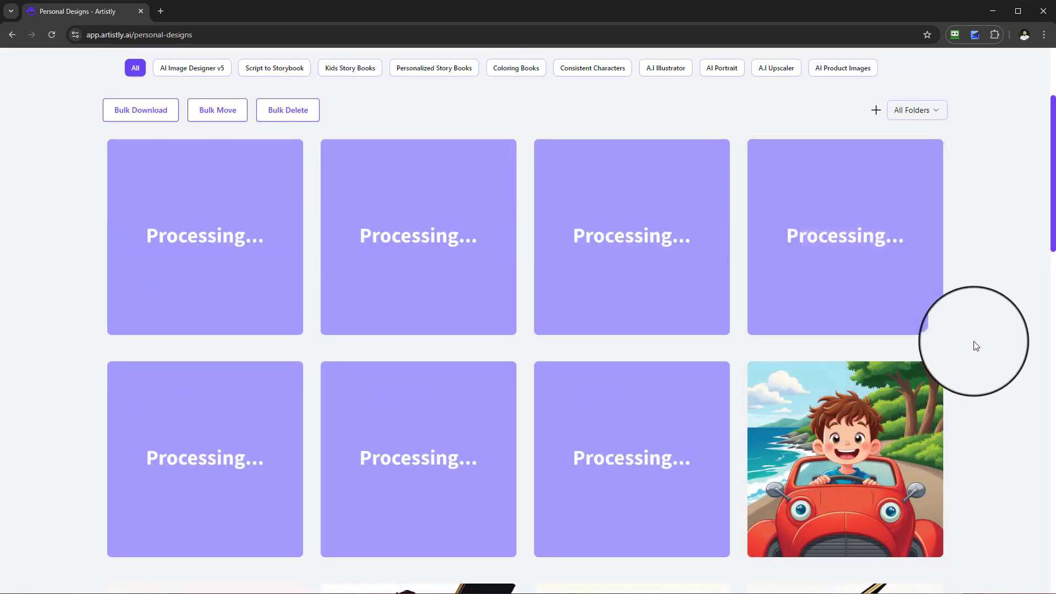
scroll(986, 337, up, 1)
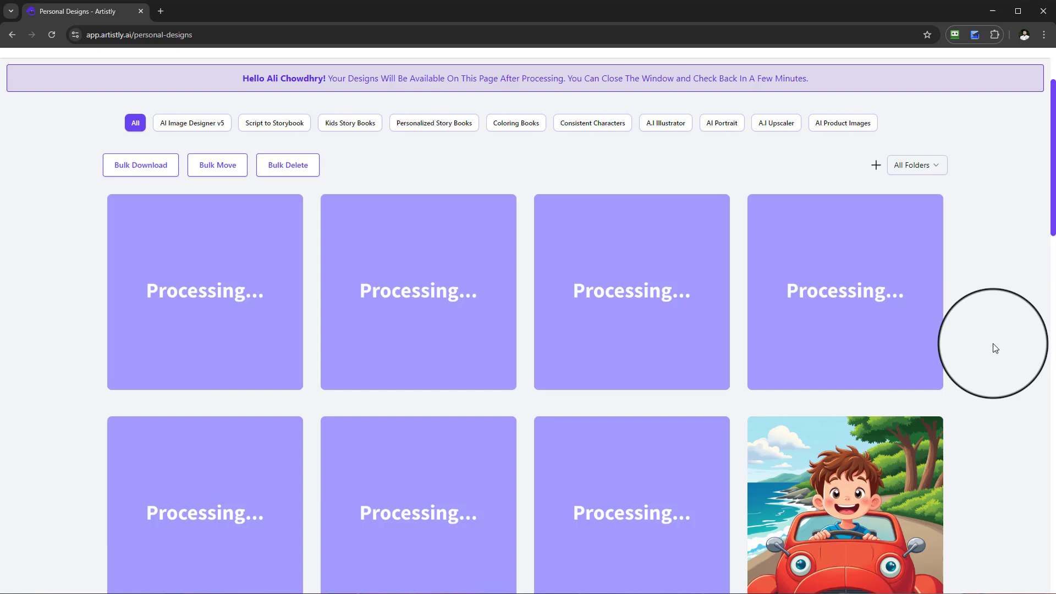
scroll(995, 348, down, 4)
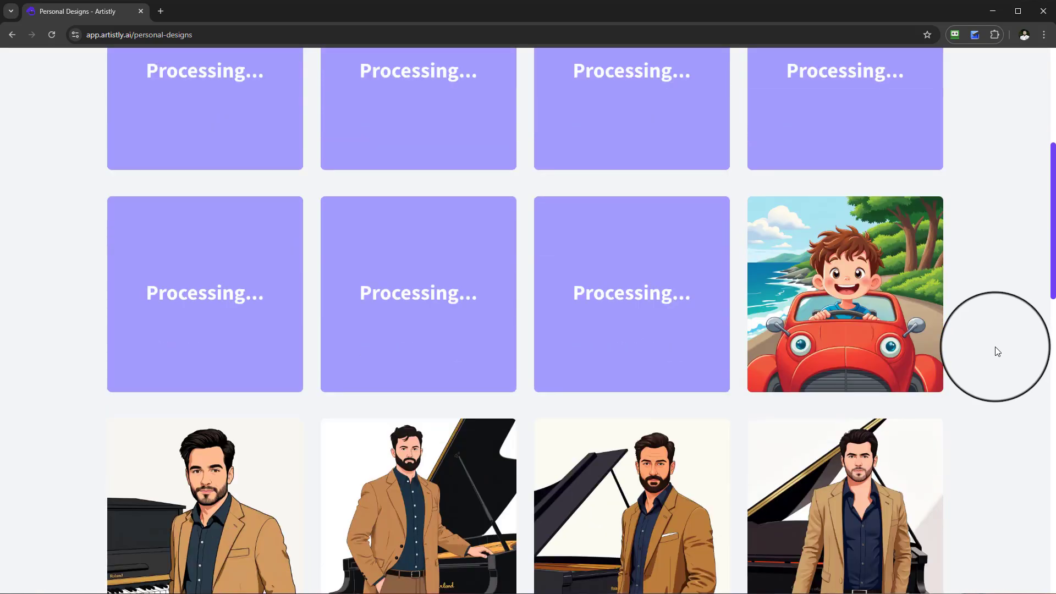
scroll(997, 351, down, 1)
scroll(965, 335, down, 1)
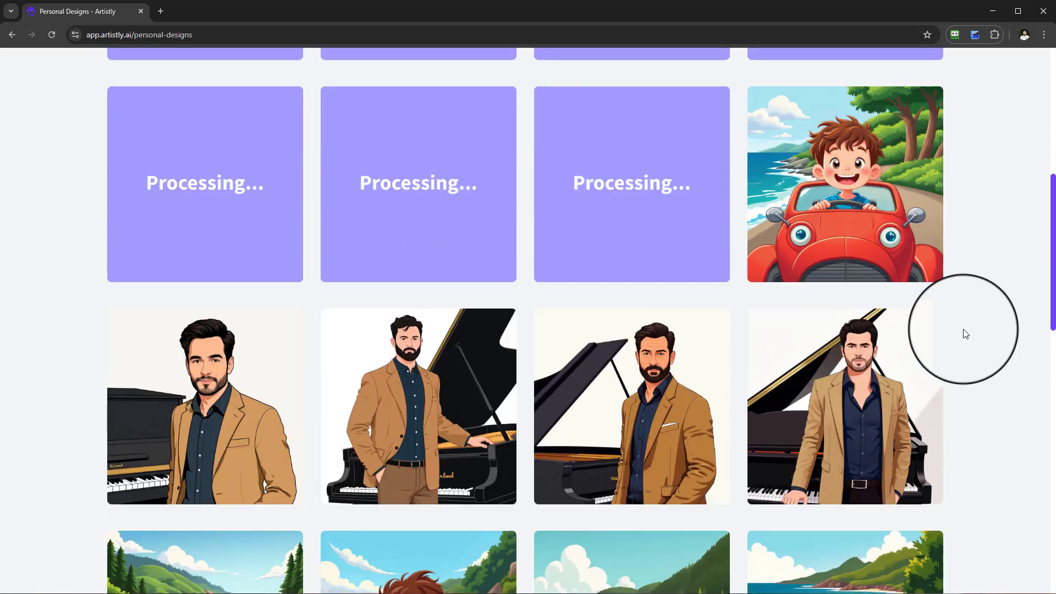
scroll(961, 328, up, 2)
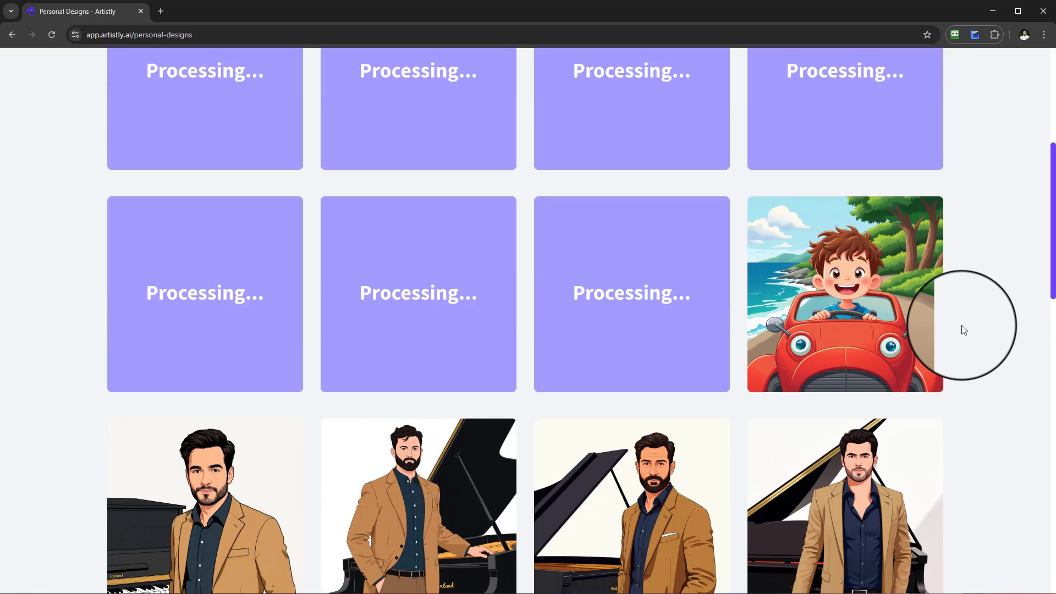
scroll(962, 332, down, 5)
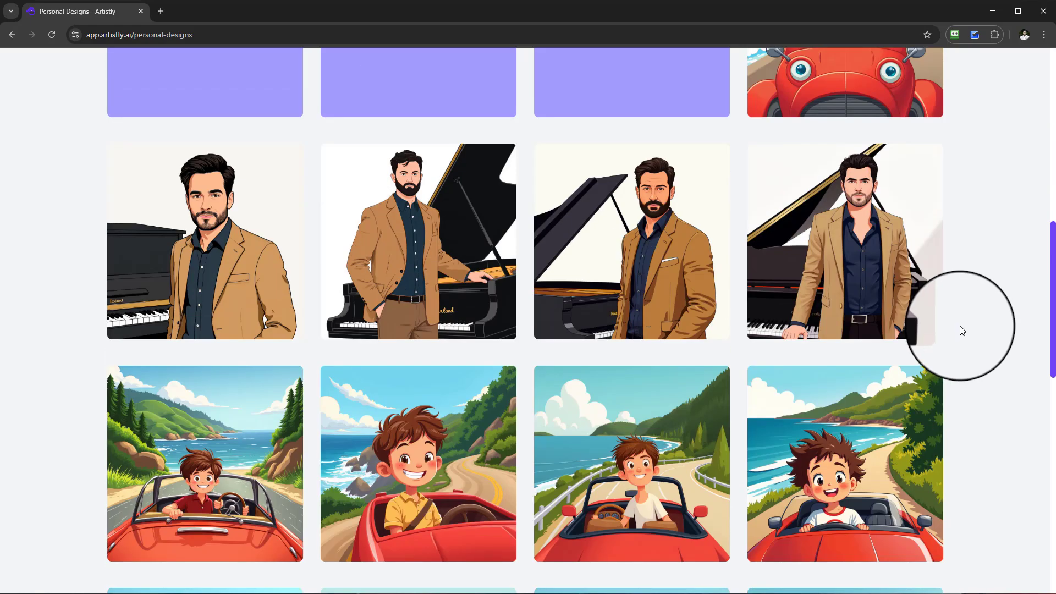
scroll(962, 330, up, 4)
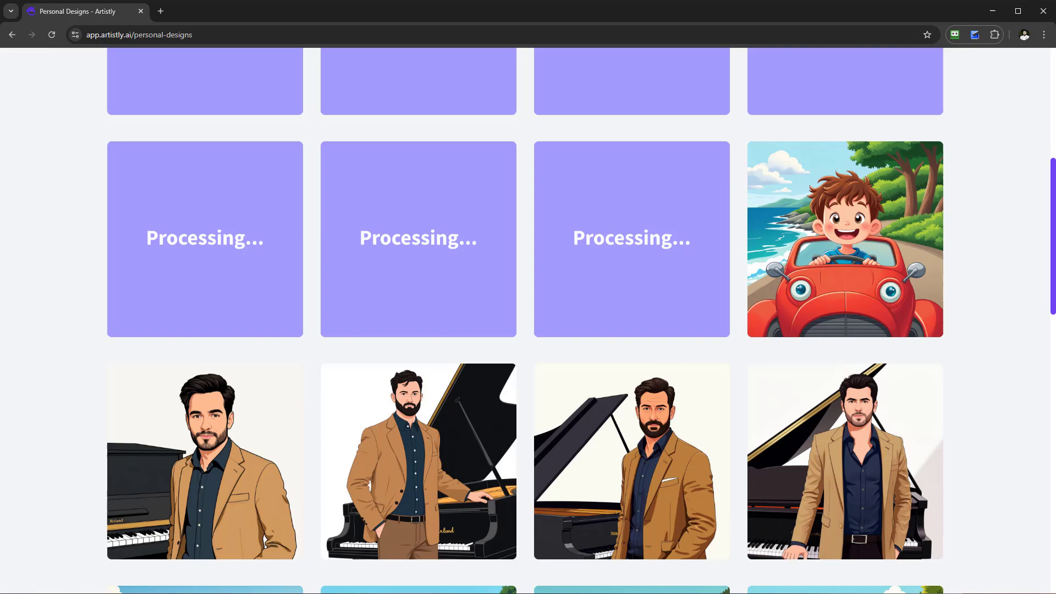
- Inspect the playful storybook, waving-boy and laughing-boy car images
scroll(517, 360, down, 4)
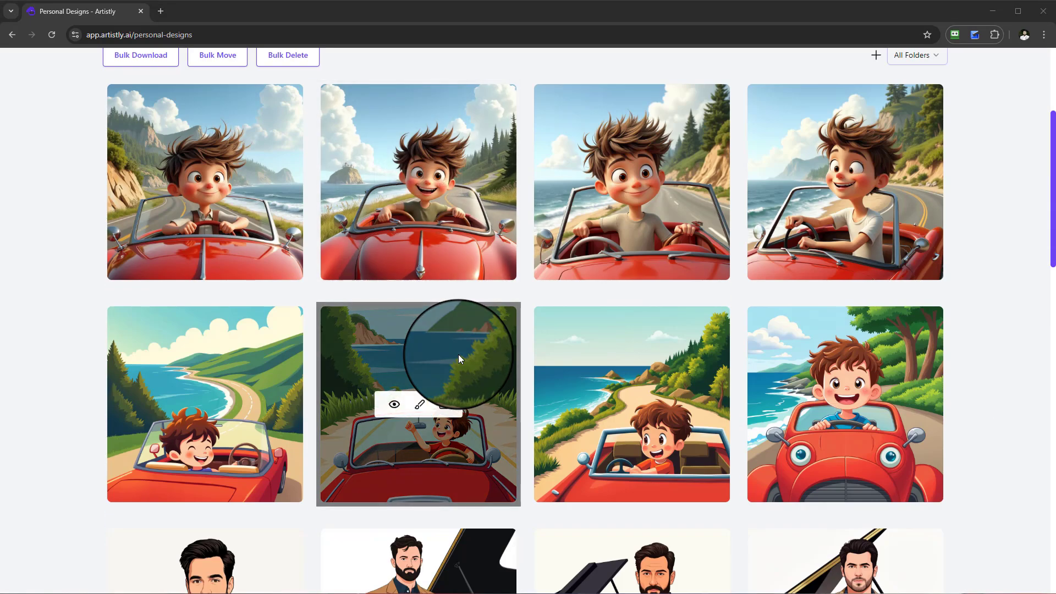
click(607, 404)
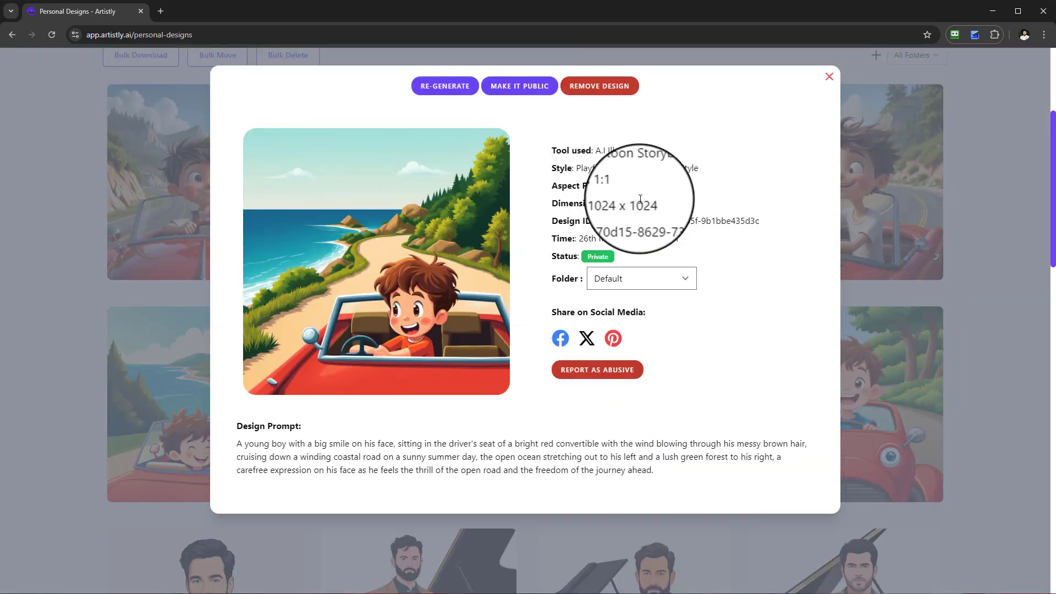
click(829, 78)
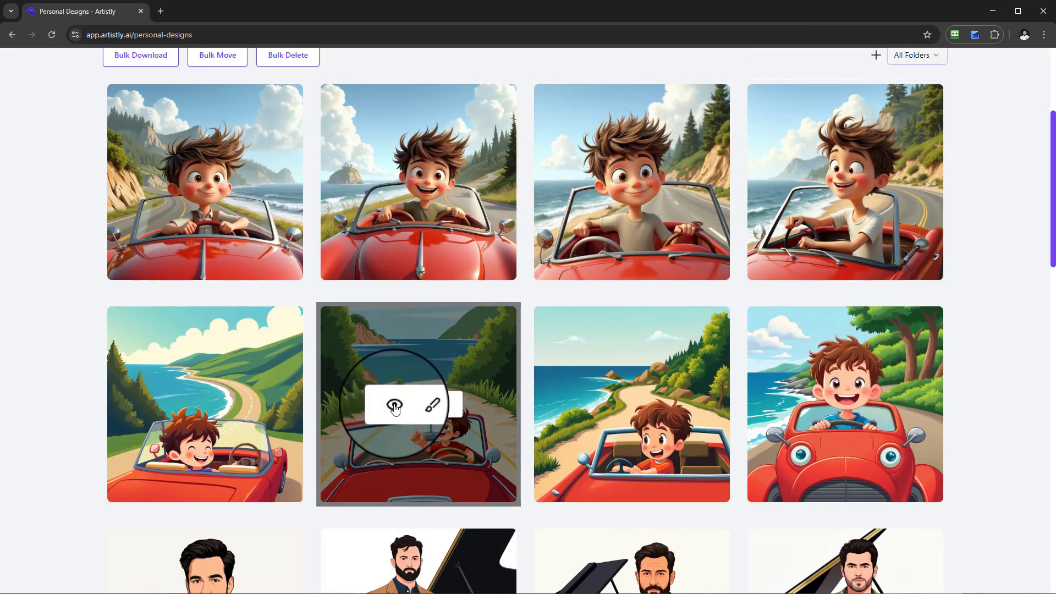
click(392, 405)
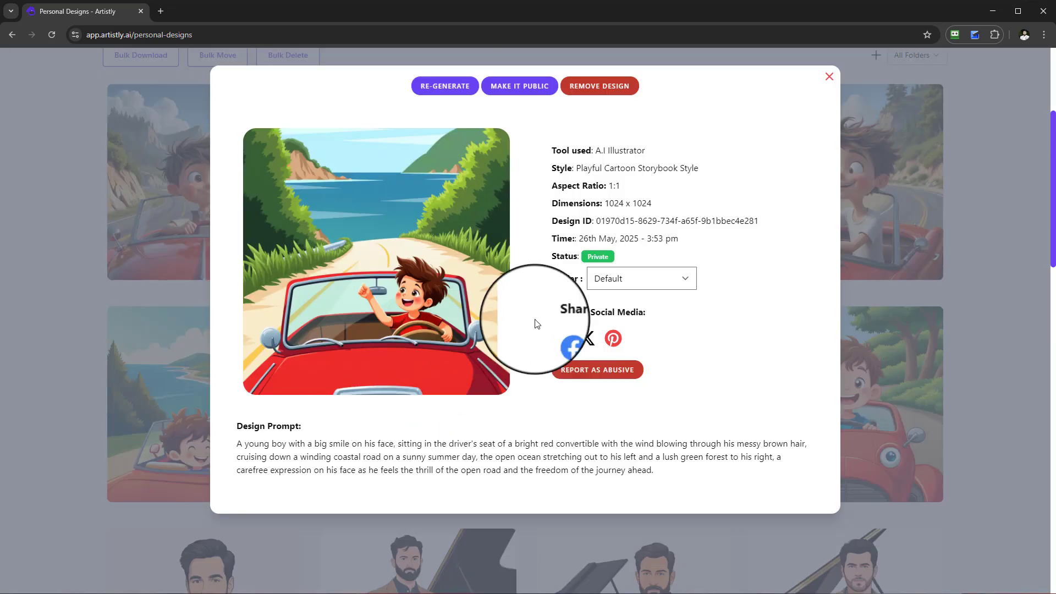
click(829, 78)
mouse_move(204, 401)
click(168, 403)
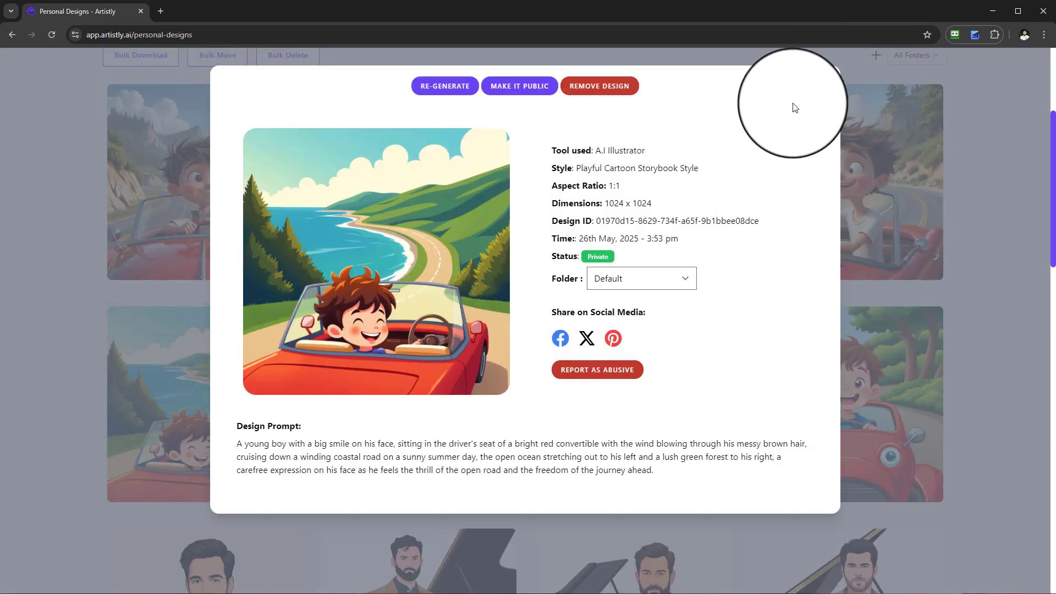
click(830, 78)
- Inspect the four Pixar Style car images, then reopen the first one's details
scroll(832, 398, up, 4)
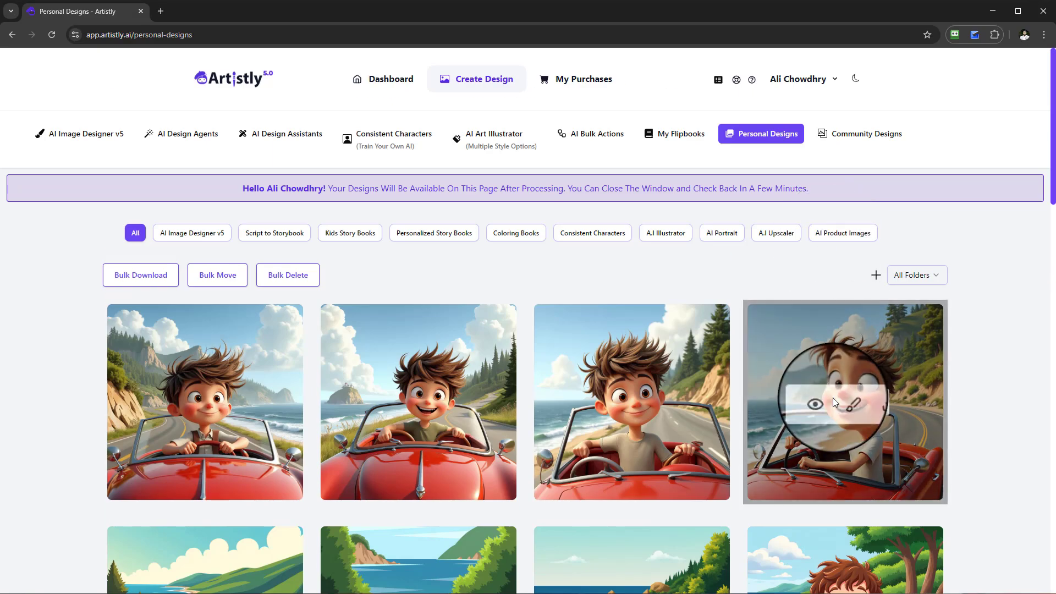
scroll(830, 379, down, 2)
click(814, 290)
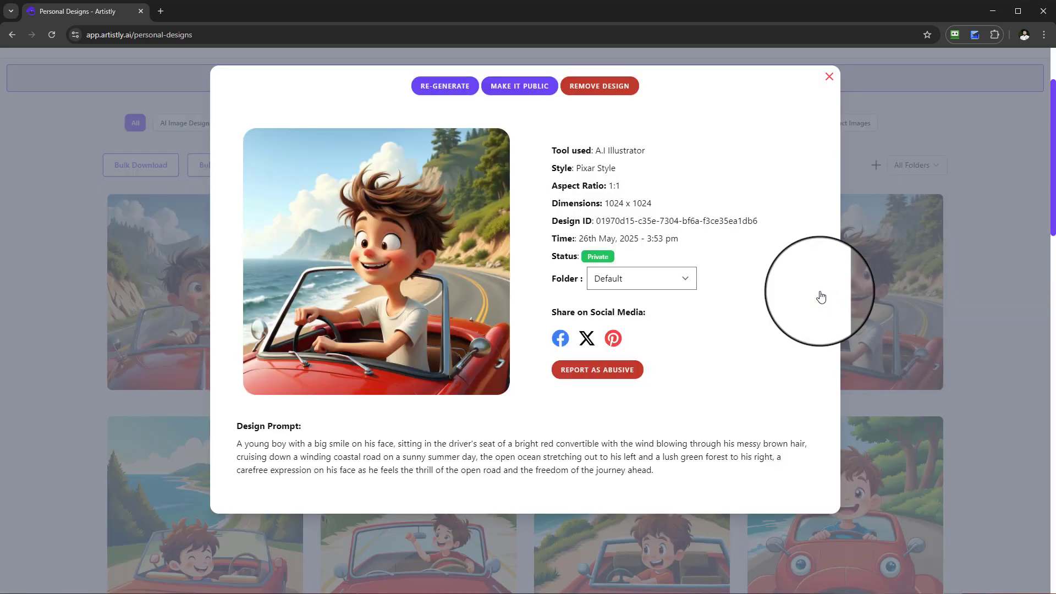
click(830, 75)
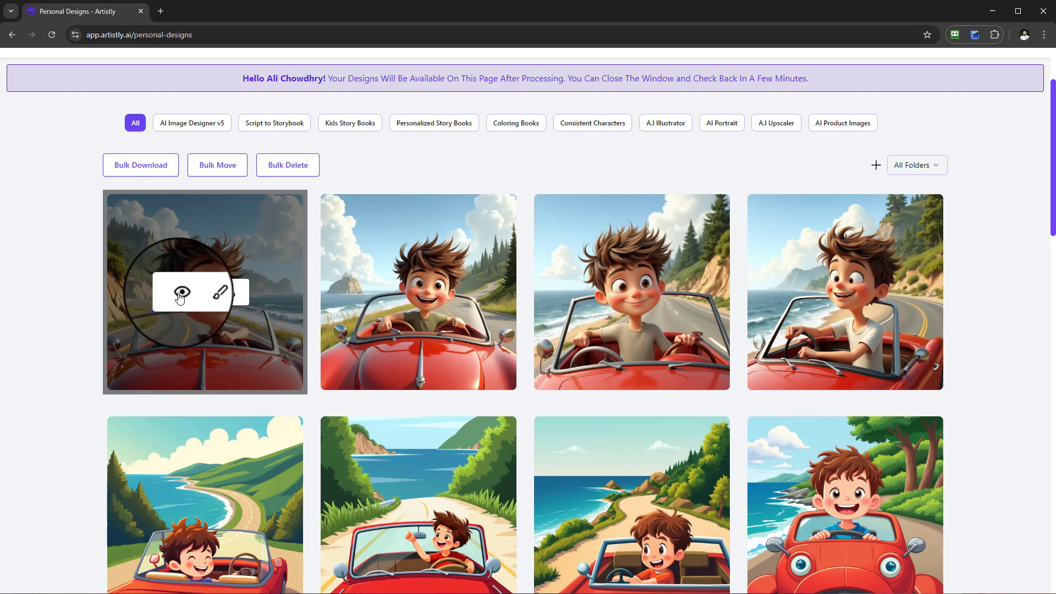
click(181, 292)
click(829, 74)
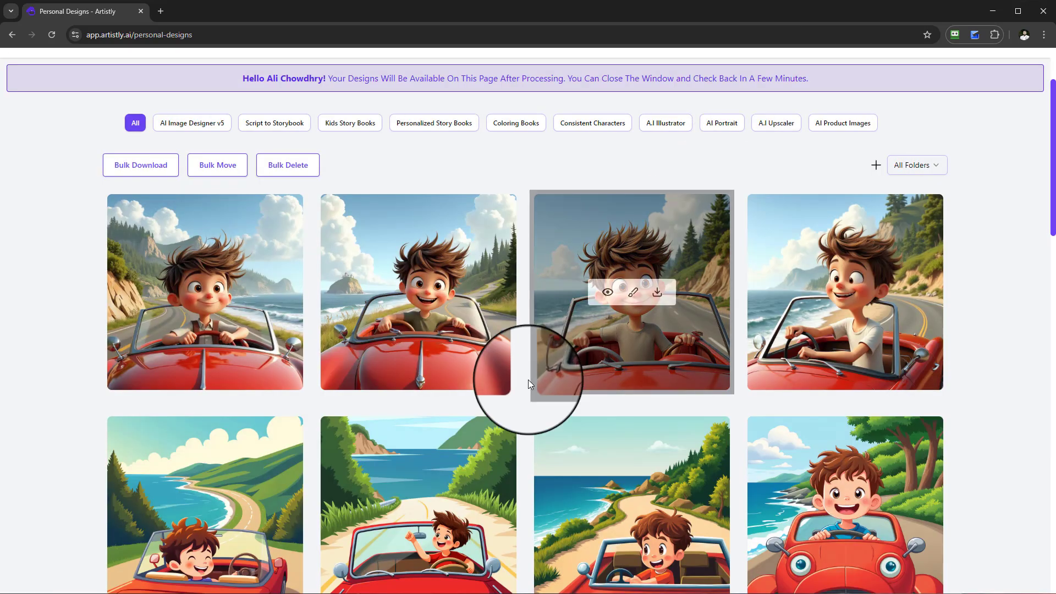
click(607, 293)
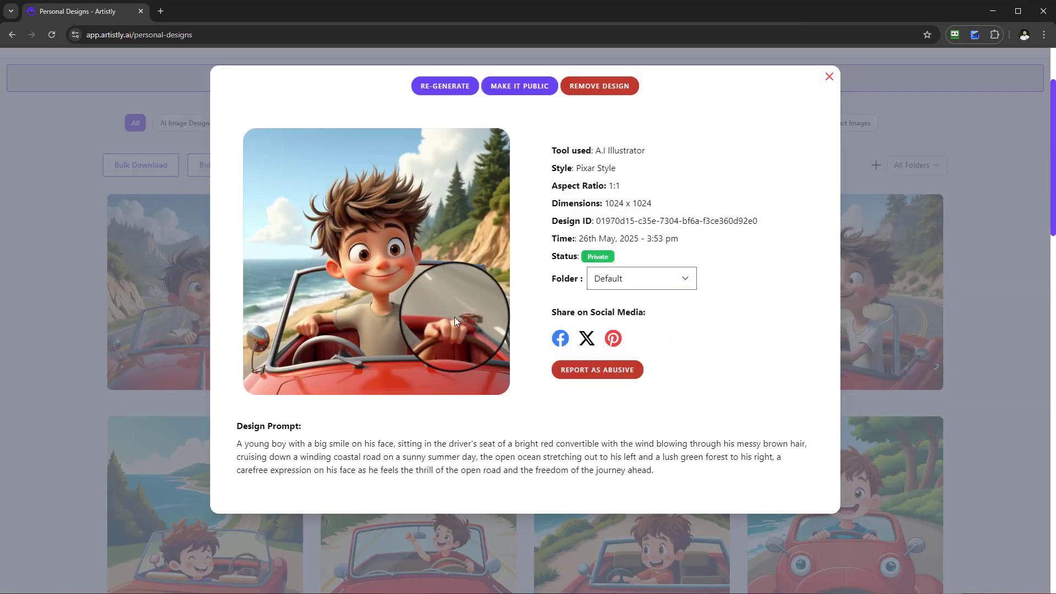
click(829, 76)
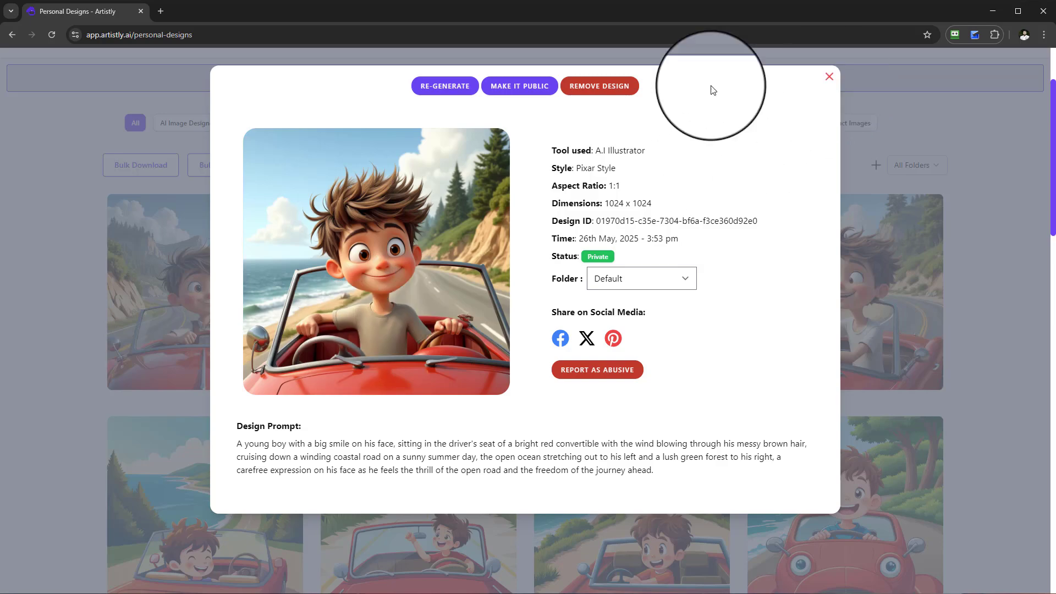
click(394, 292)
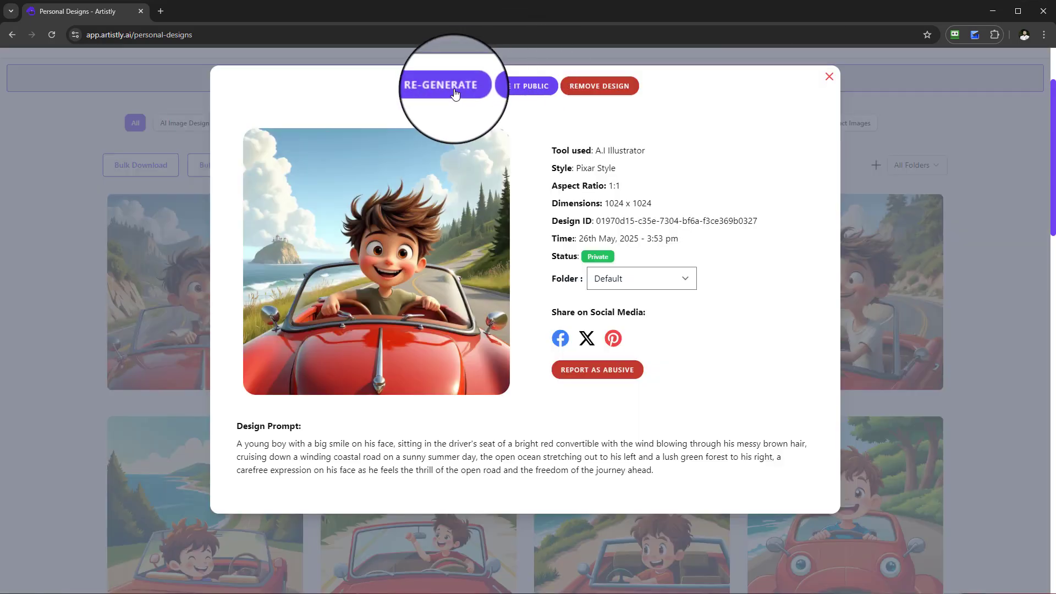
click(829, 75)
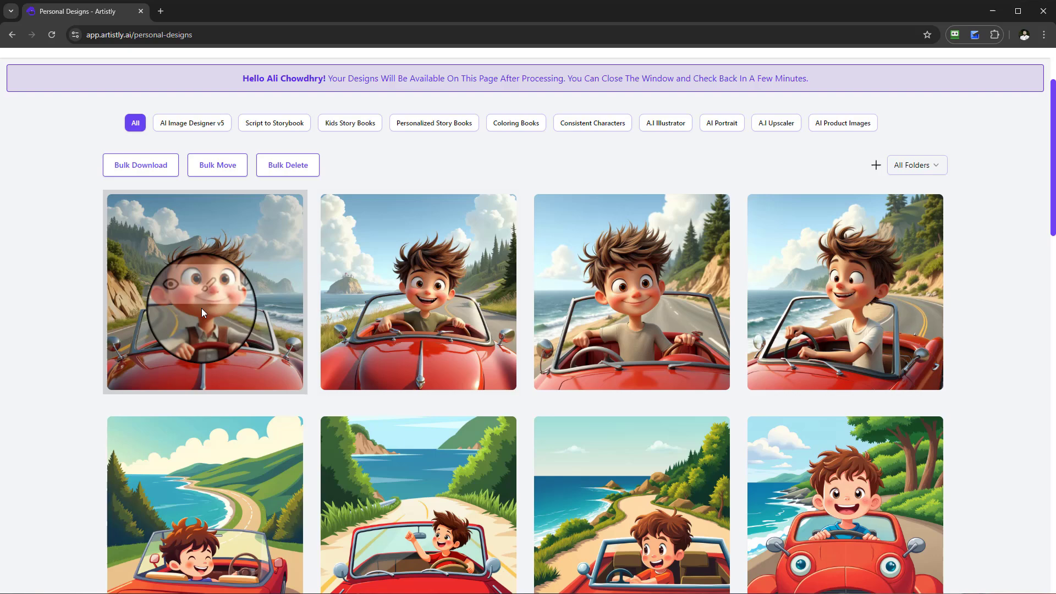
click(172, 289)
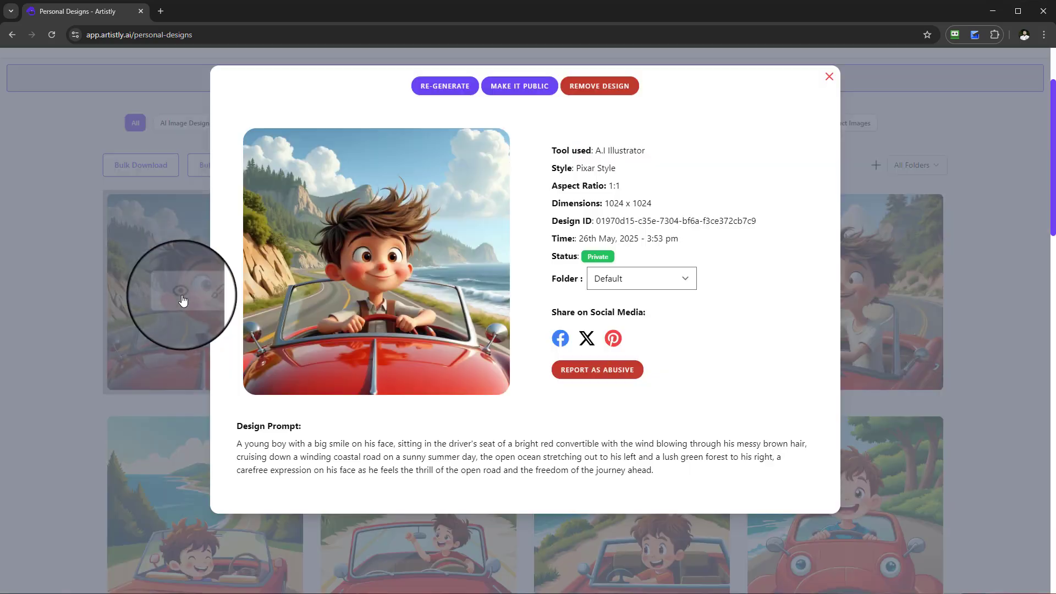
- Re-generate the Pixar Style red-convertible prompt as one new image
click(449, 95)
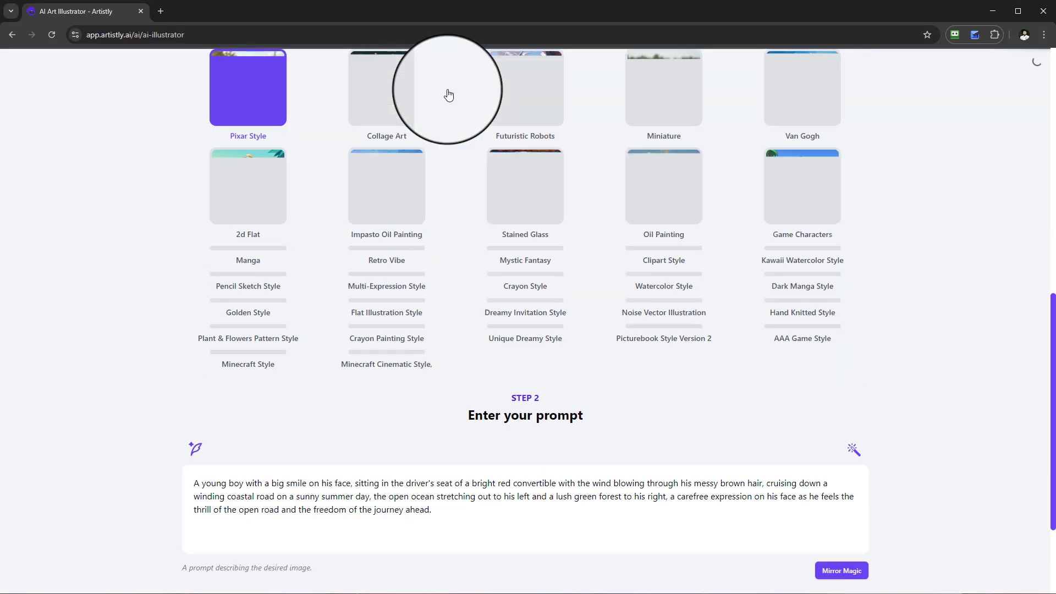
scroll(574, 368, down, 10)
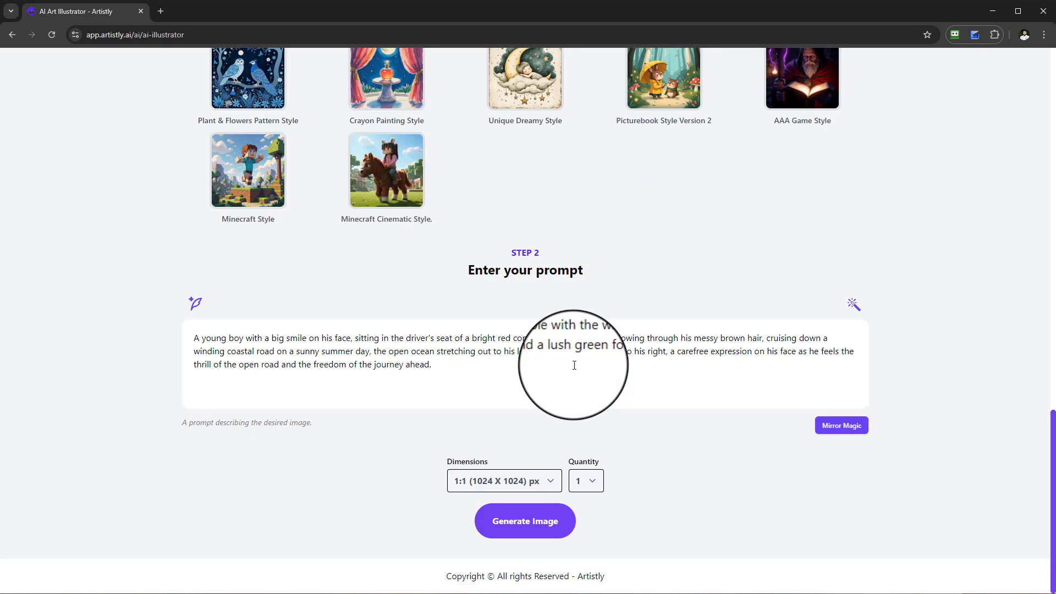
scroll(574, 369, up, 8)
scroll(522, 385, up, 8)
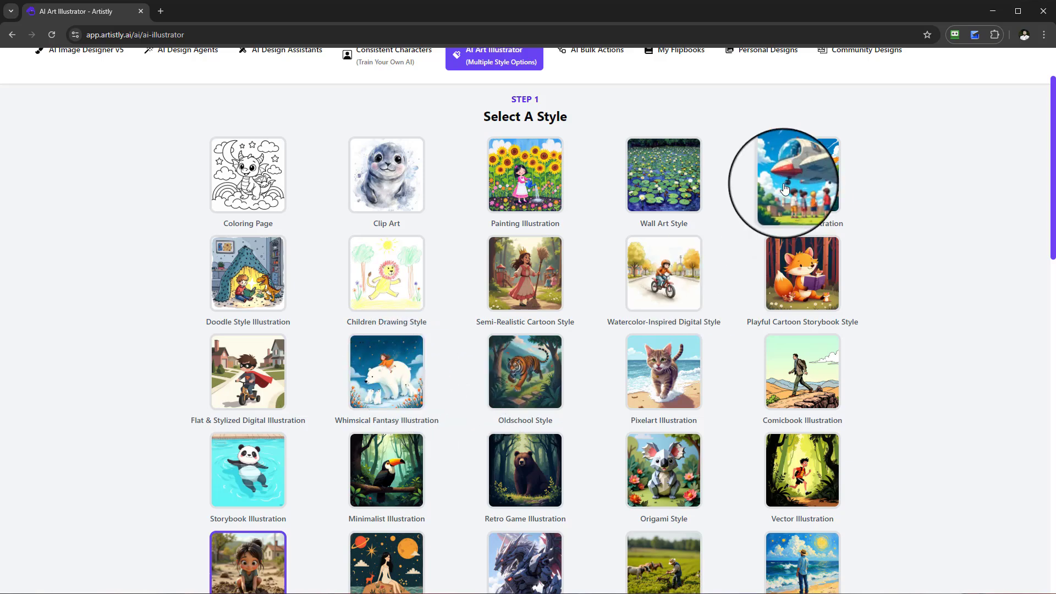
scroll(923, 293, down, 15)
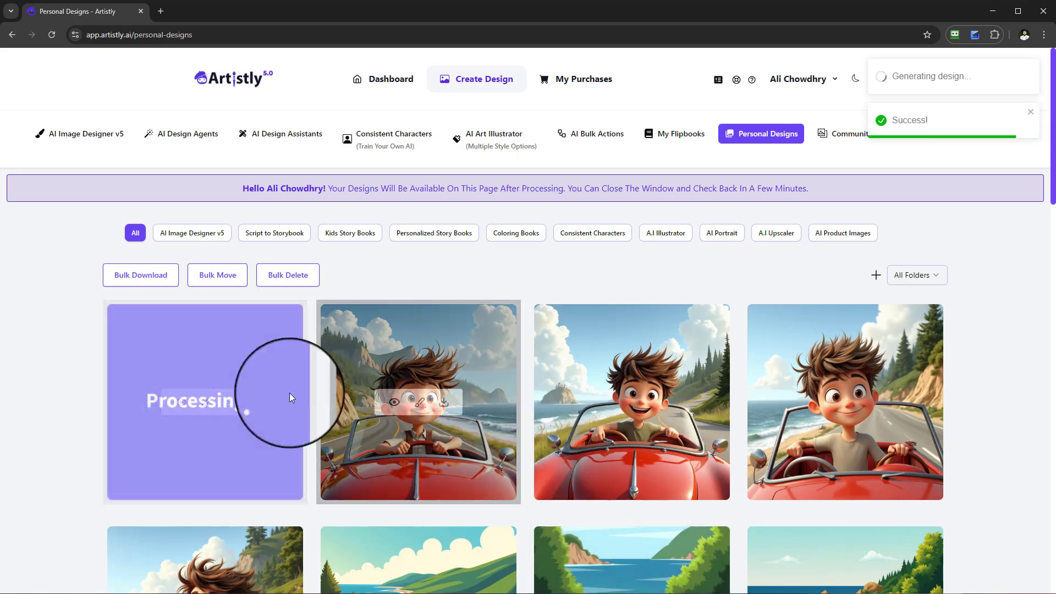
- Scroll the Personal Designs gallery until the boy-in-red-convertible image finishes processing
scroll(714, 435, down, 12)
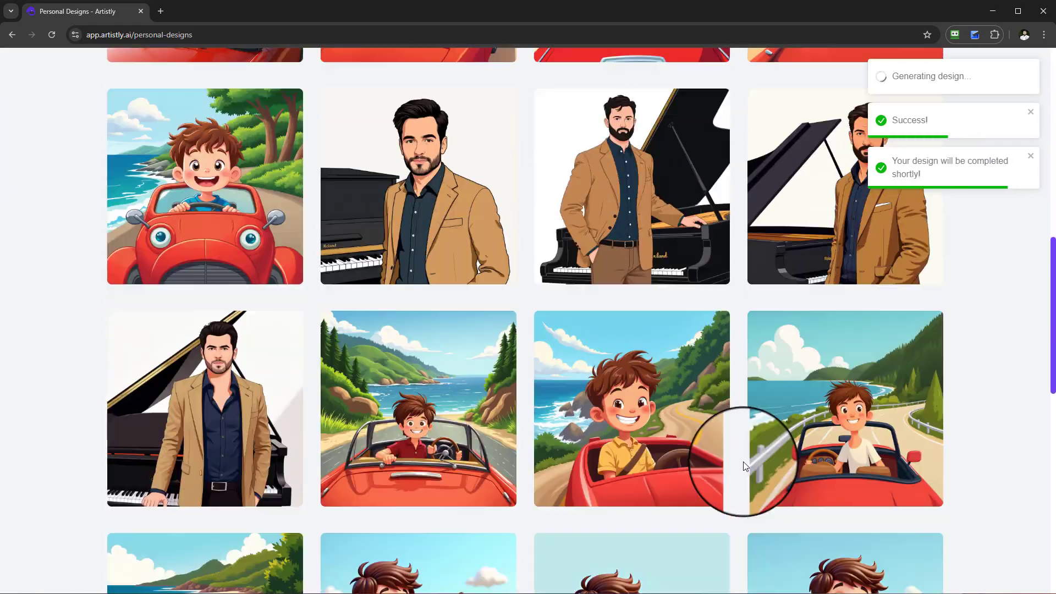
scroll(744, 467, down, 5)
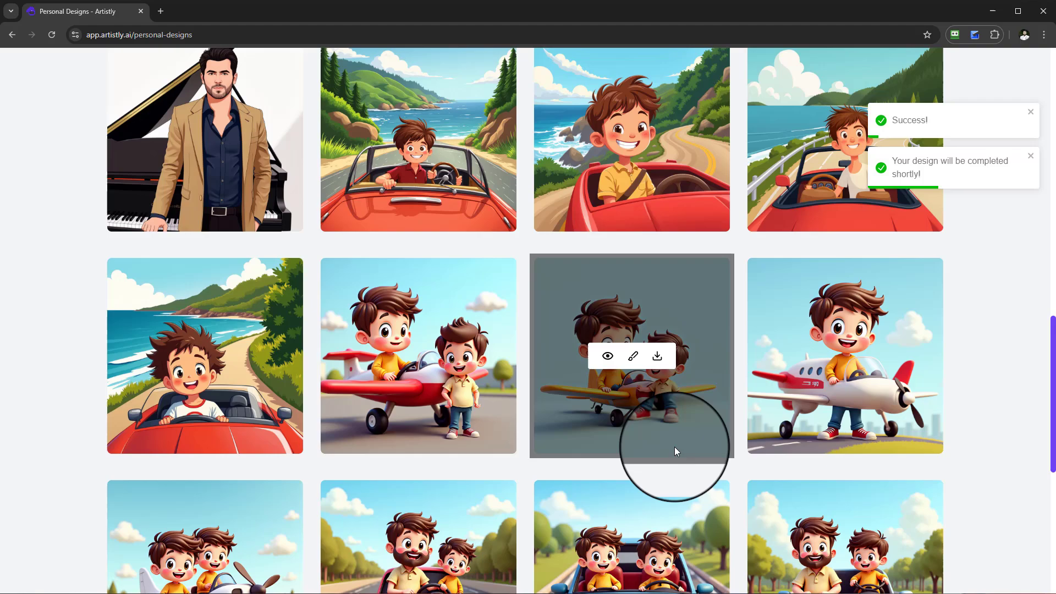
scroll(676, 451, up, 15)
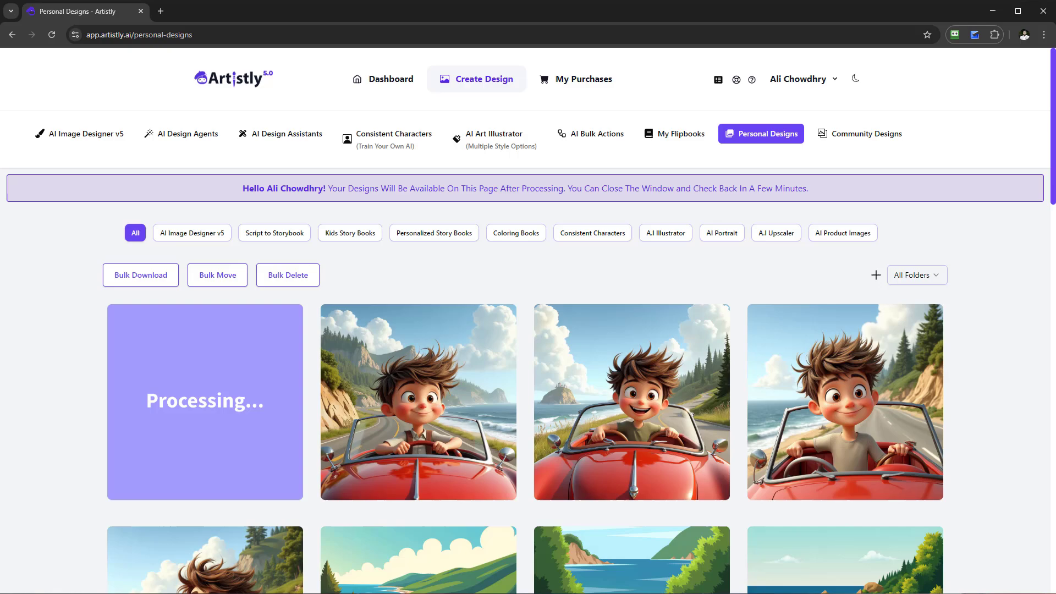
scroll(589, 407, down, 2)
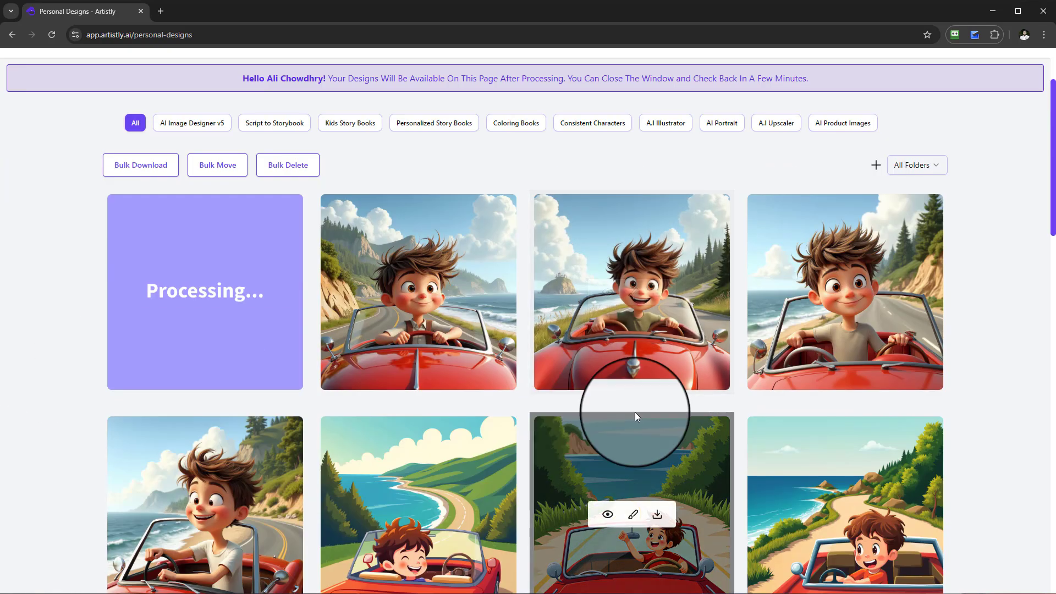
scroll(884, 448, down, 8)
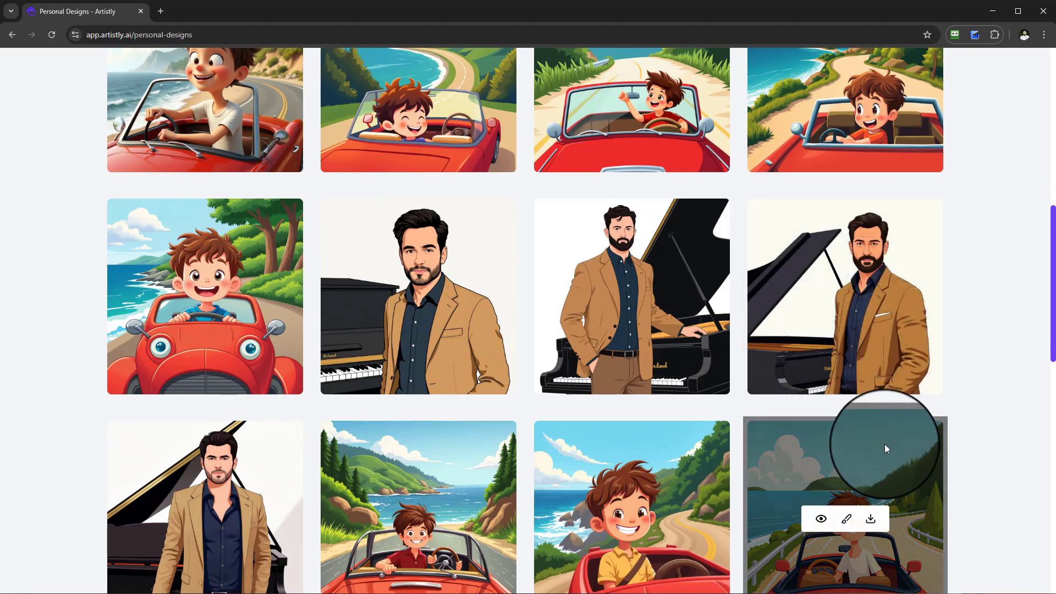
scroll(888, 446, up, 10)
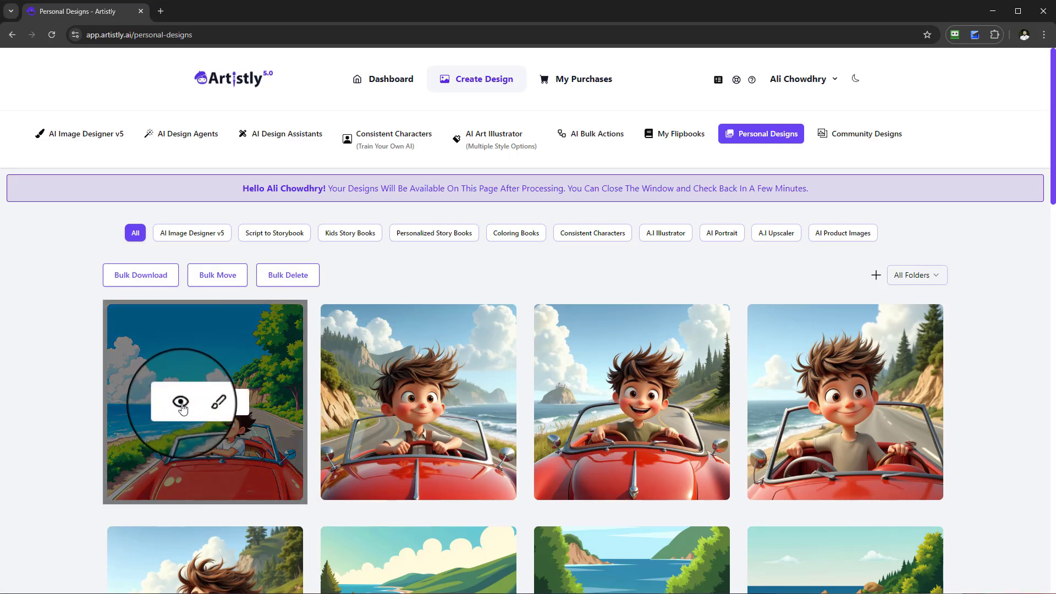
- View the new Anime Style Illustration car image's details, then close them
click(177, 402)
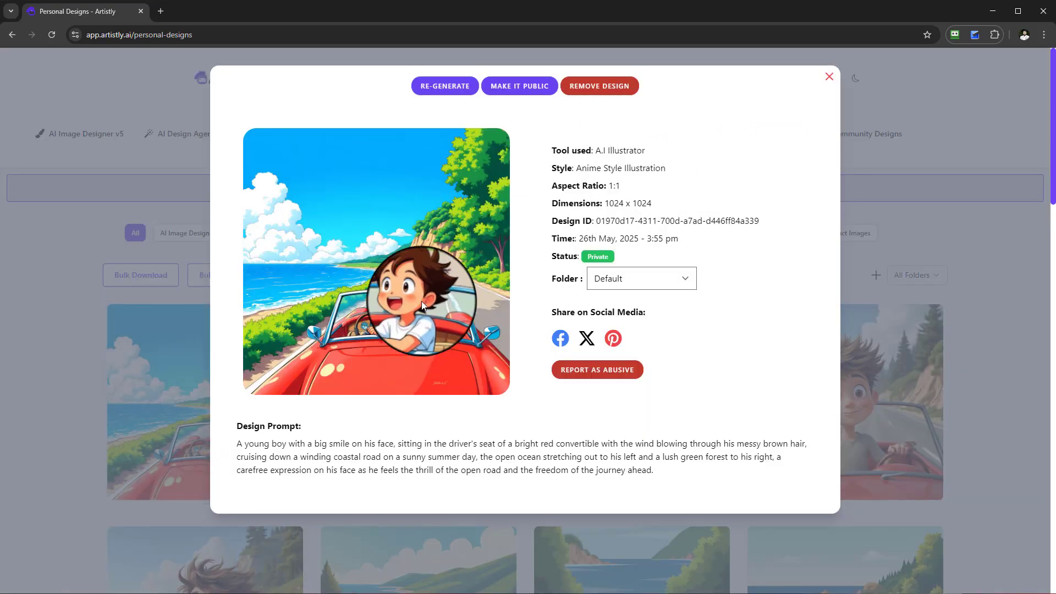
click(829, 77)
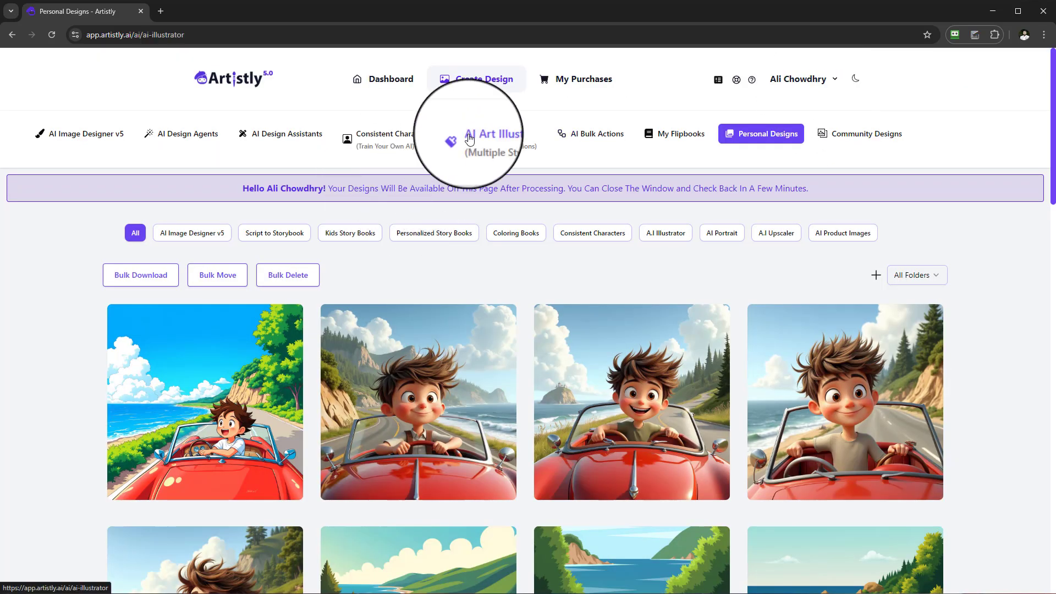